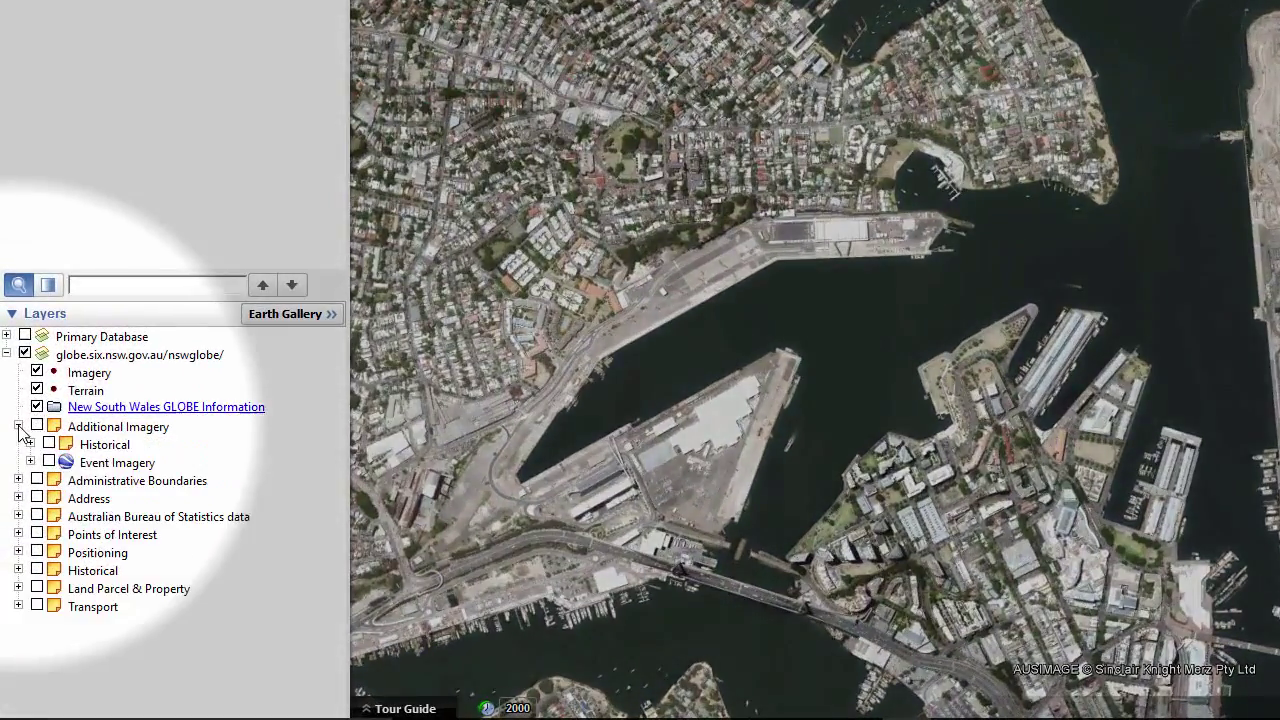
Step: Overlay the Sydney 1943 Imagery layer, toggle it against today's imagery, and enable Adjust Opacity
click(28, 459)
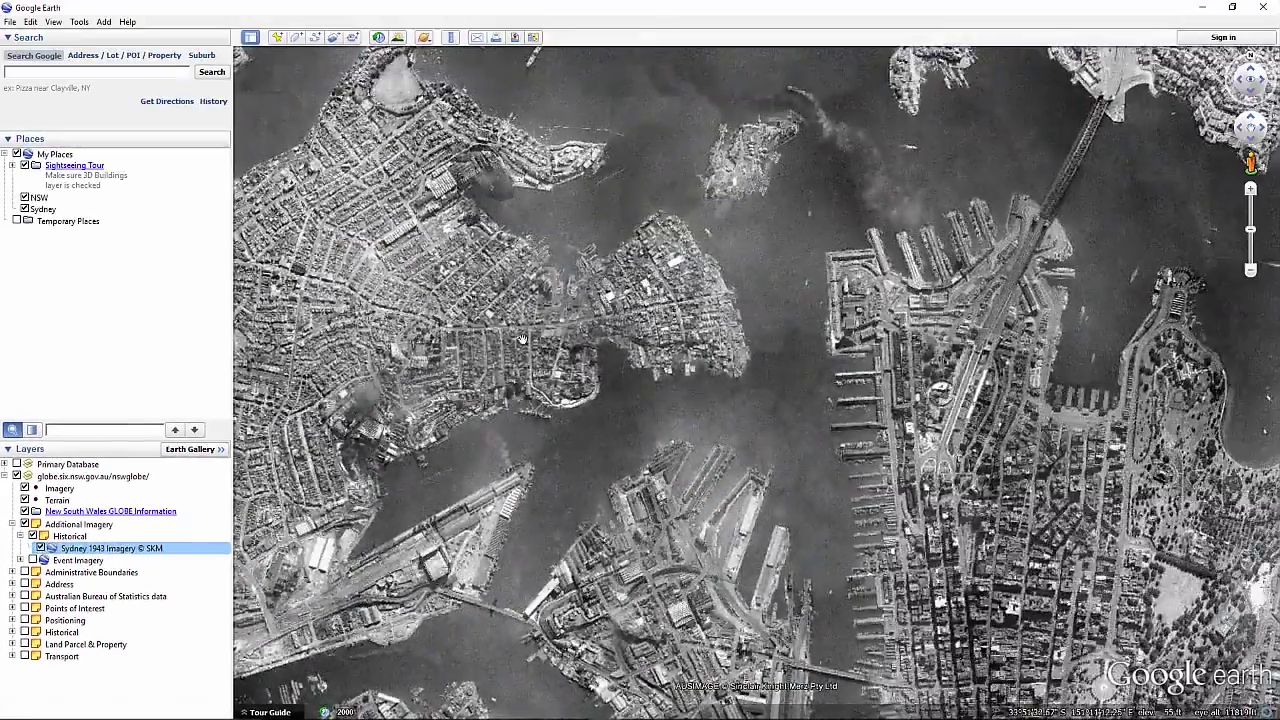
drag(522, 340, 955, 282)
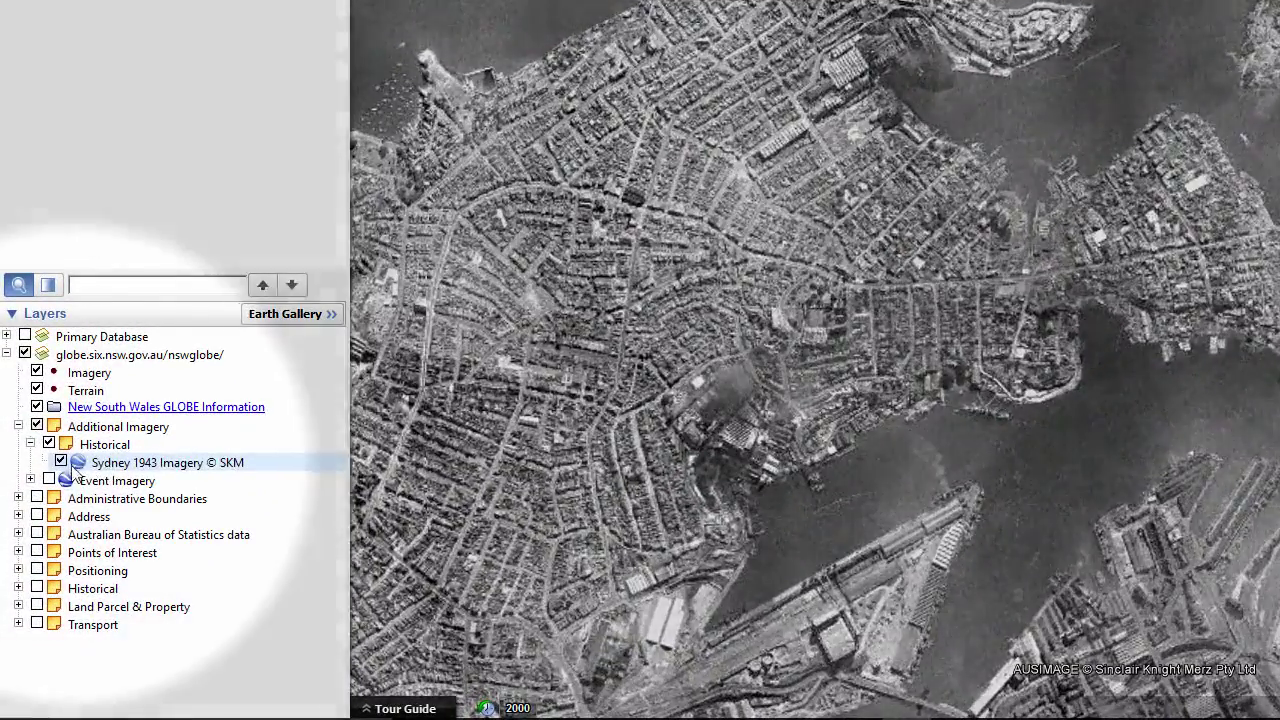
click(60, 461)
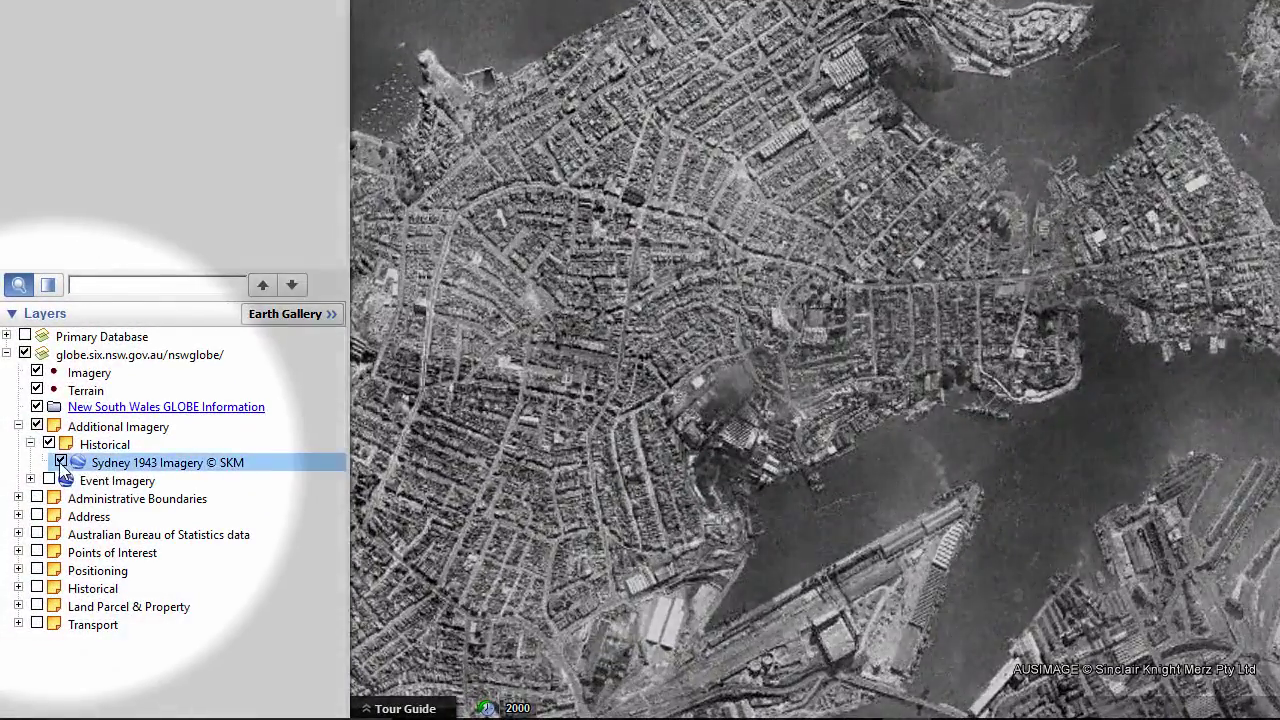
click(60, 461)
click(60, 461)
click(60, 461)
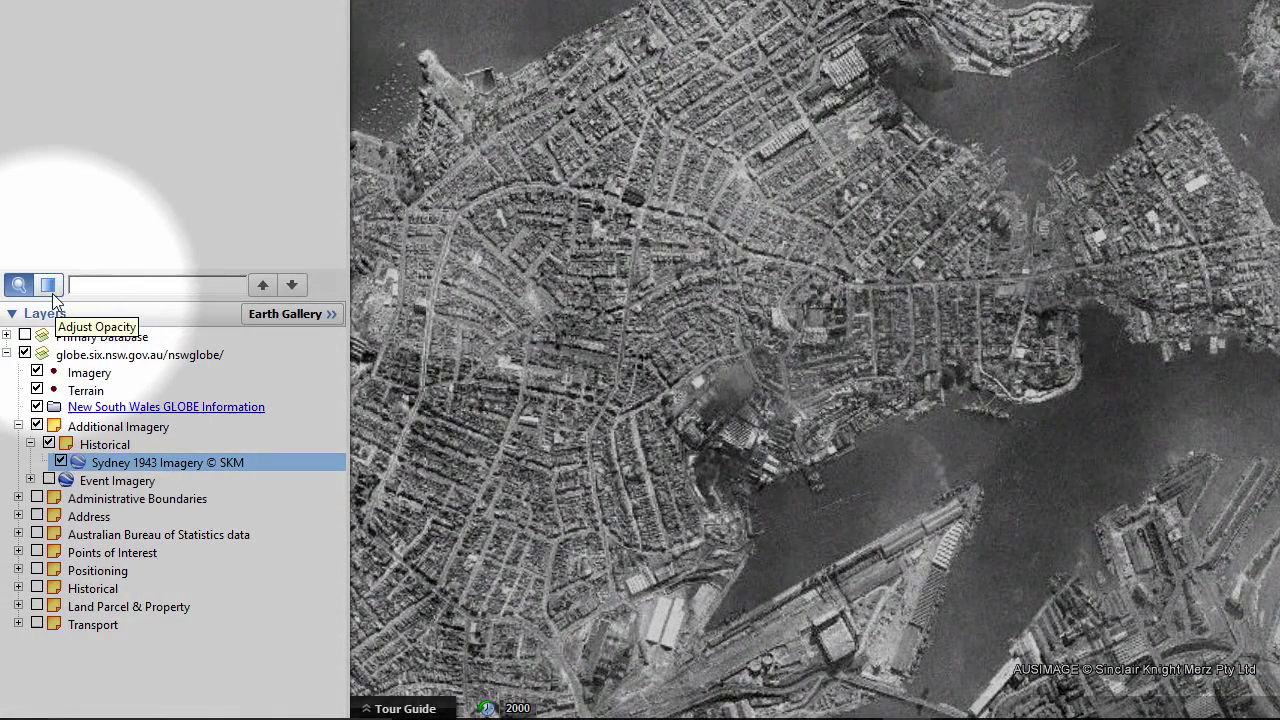
click(52, 293)
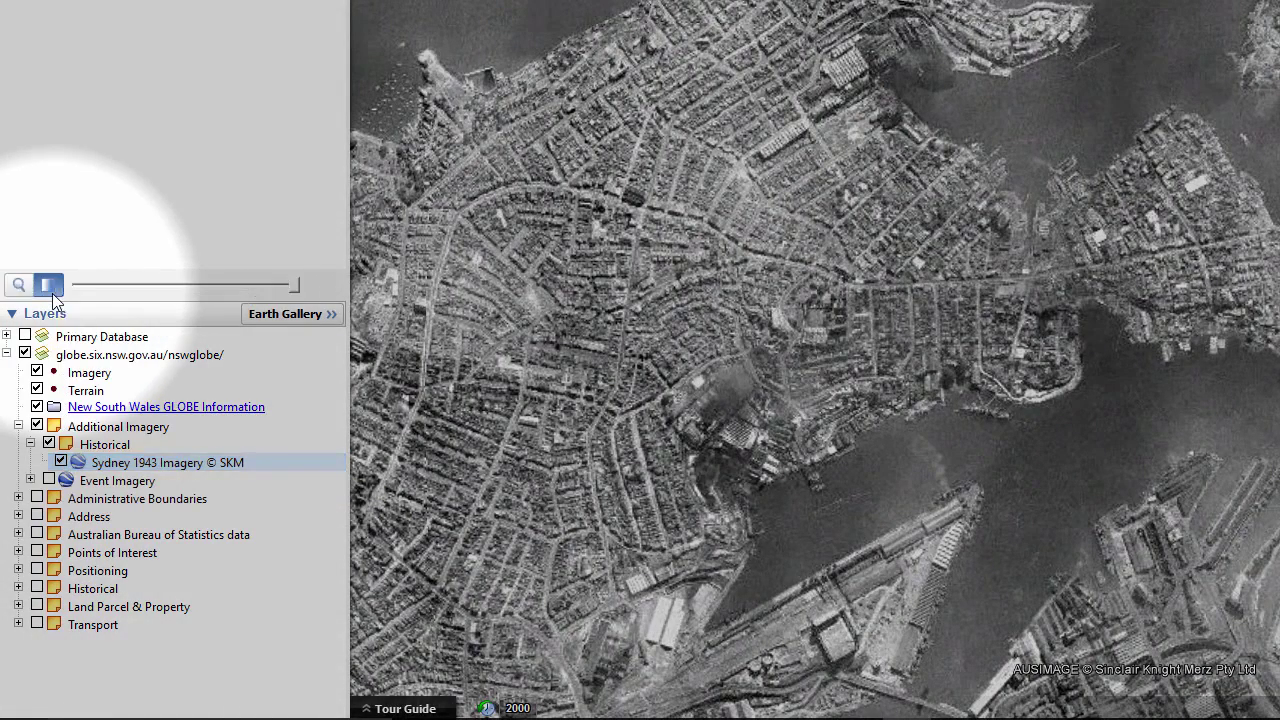
Step: Slide the 1943 layer's opacity to fade it out and reveal today's colour imagery
drag(192, 297, 328, 297)
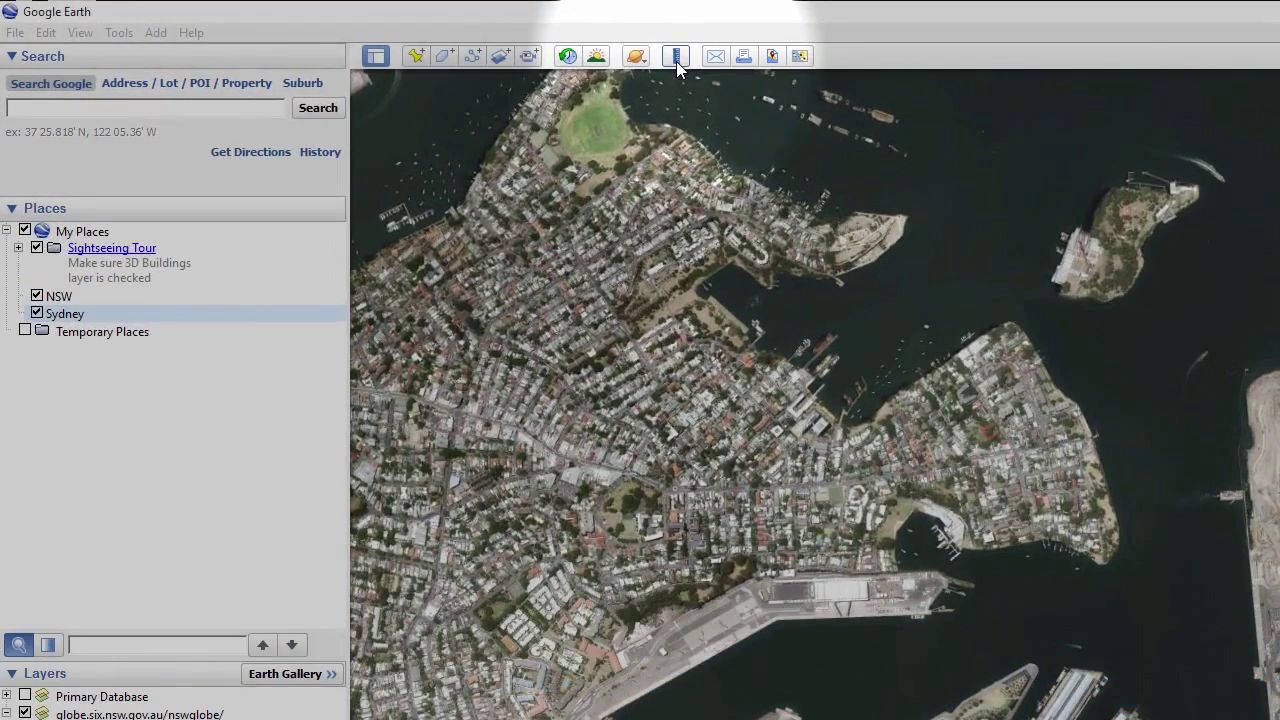
Step: Use the Ruler to measure a straight line from the marina to the headland tip
click(677, 60)
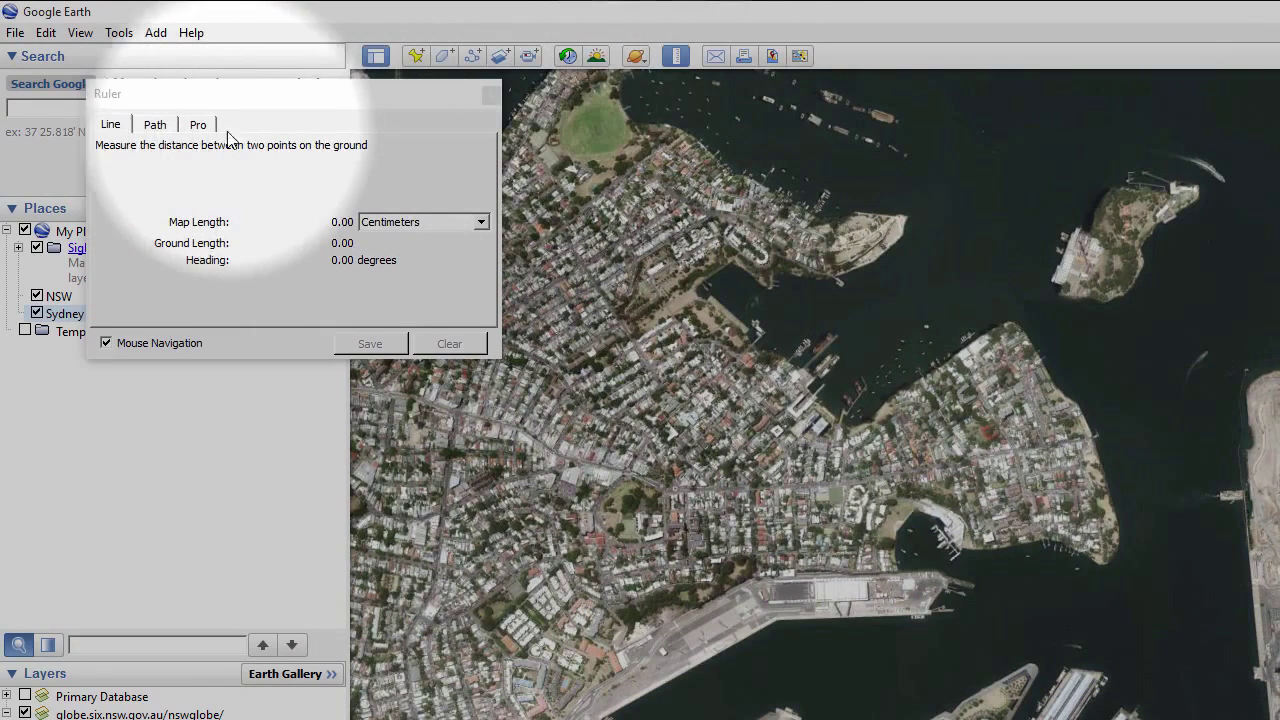
click(155, 128)
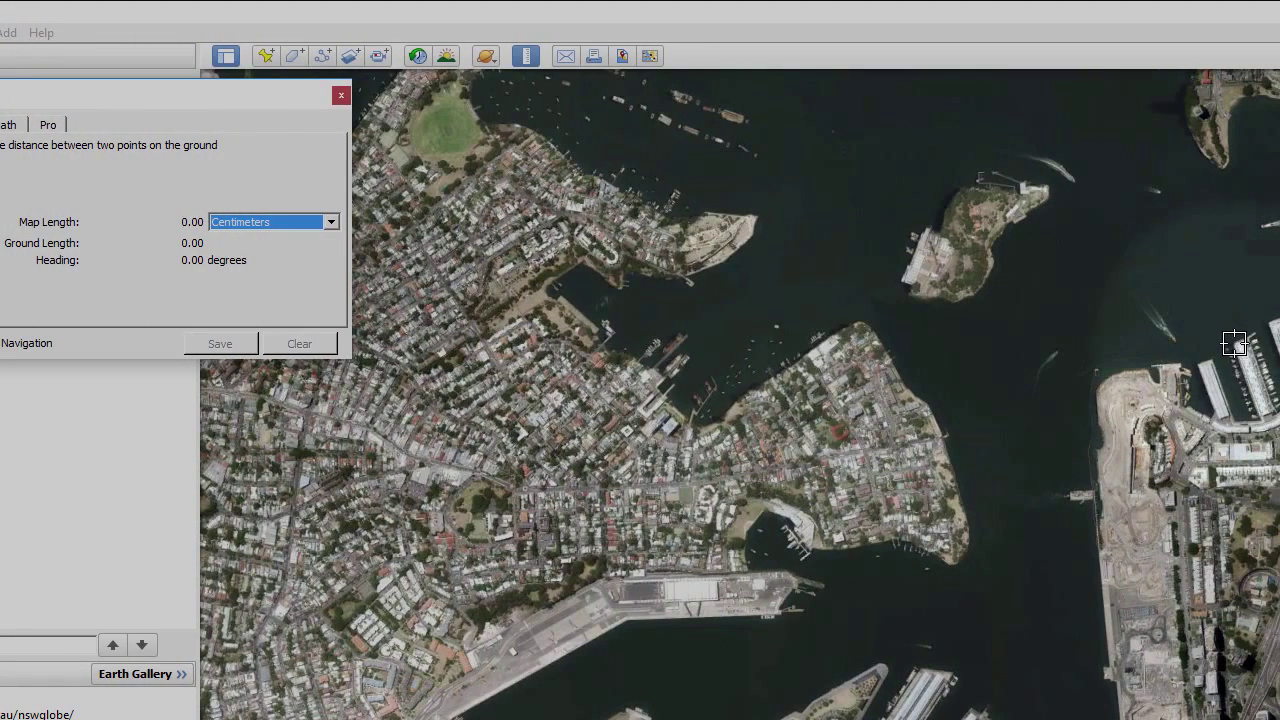
click(1234, 343)
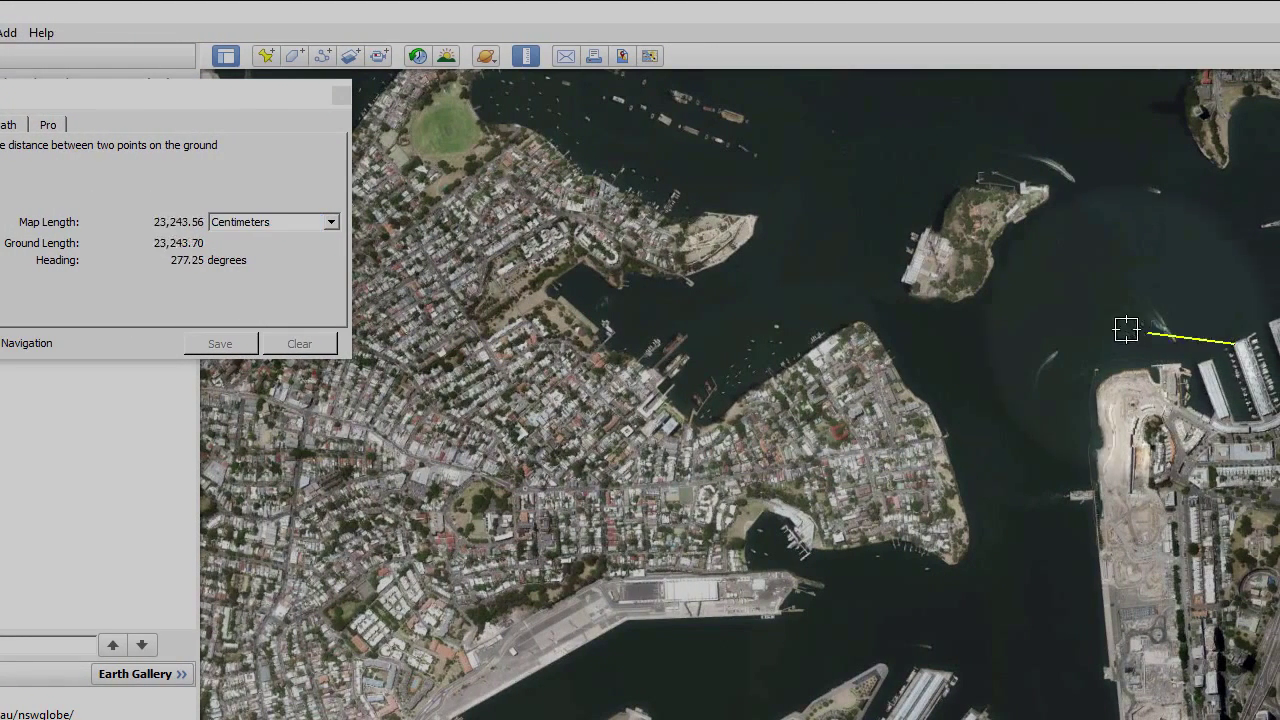
click(992, 261)
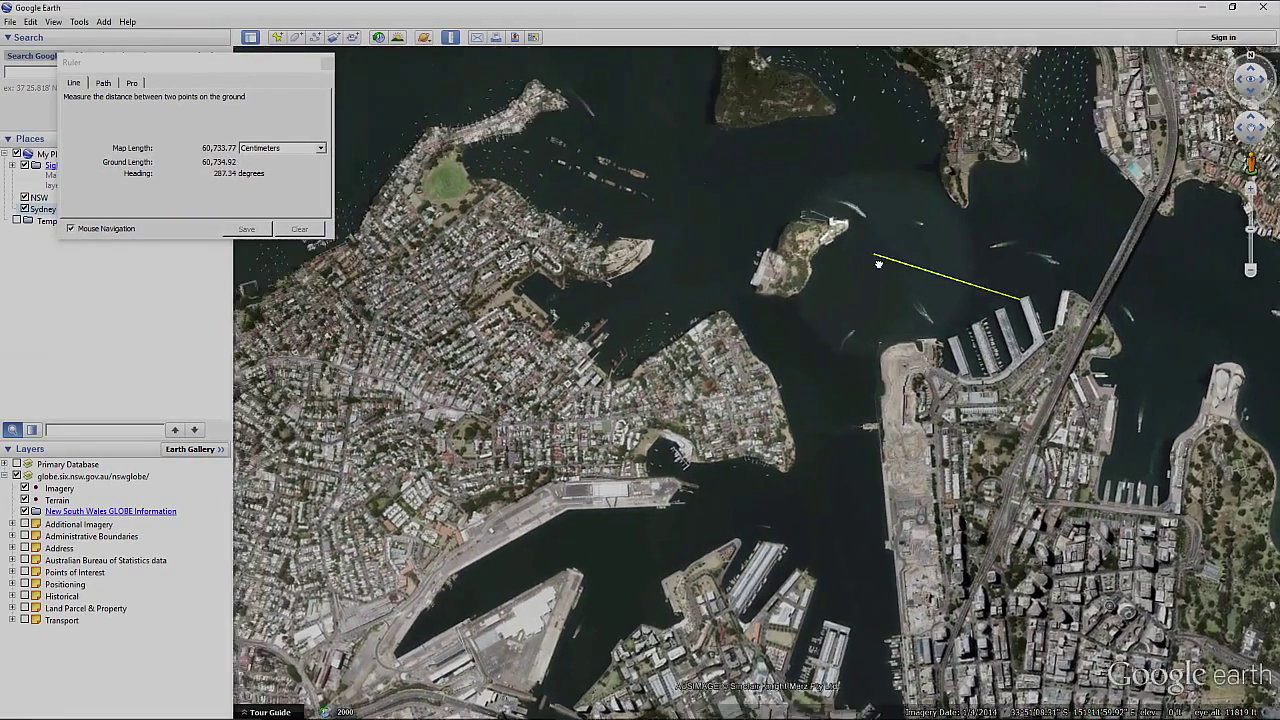
drag(878, 262, 992, 517)
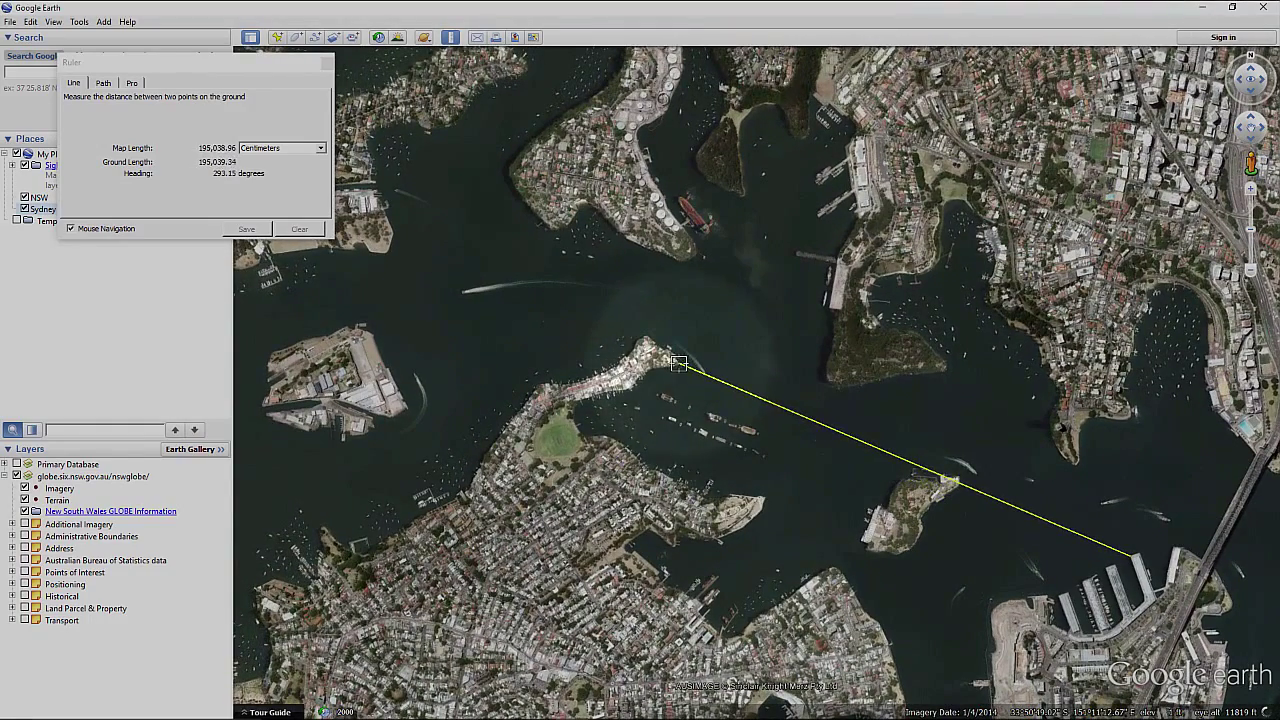
click(678, 372)
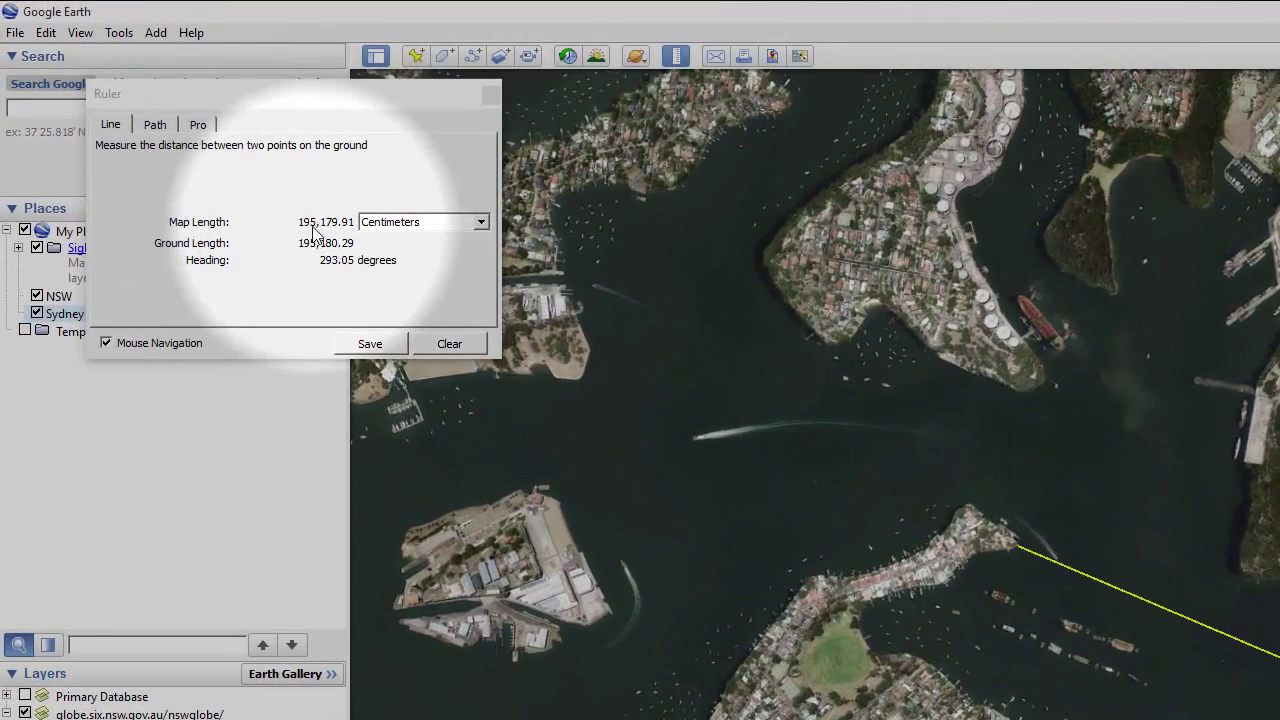
Step: Show the 1.95 measurement in Kilometers, then clear the line
click(415, 225)
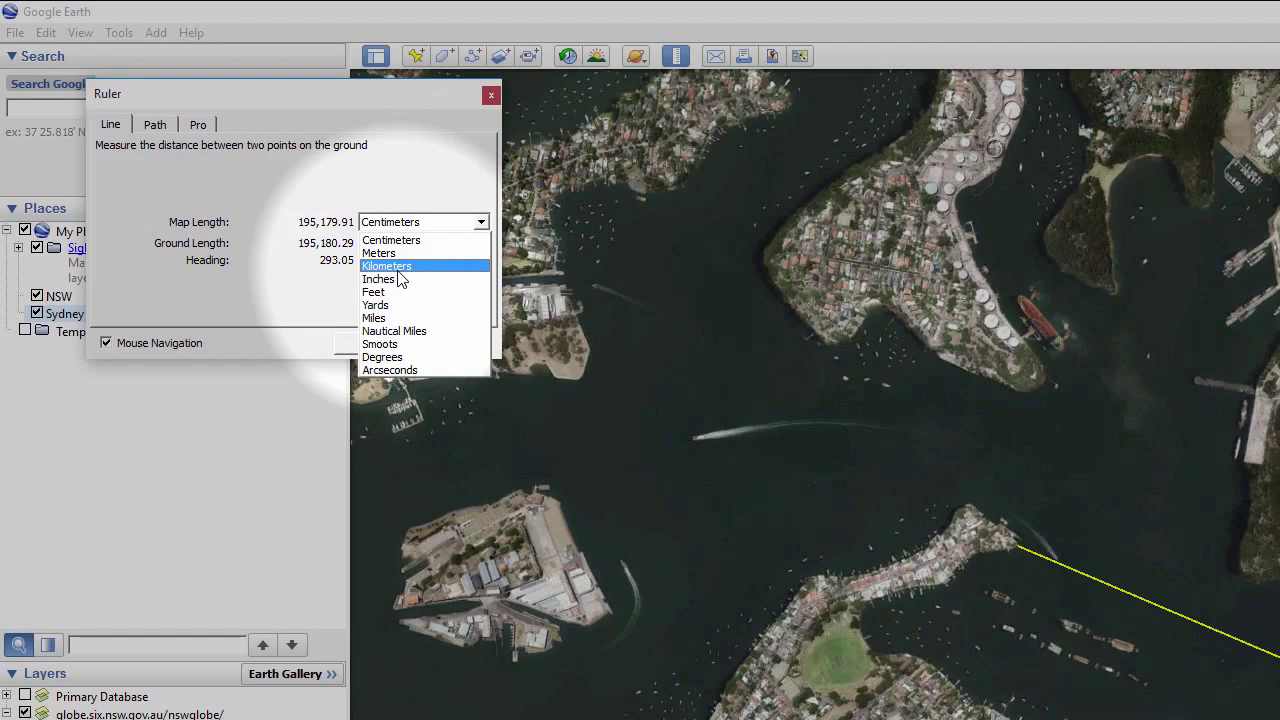
click(390, 266)
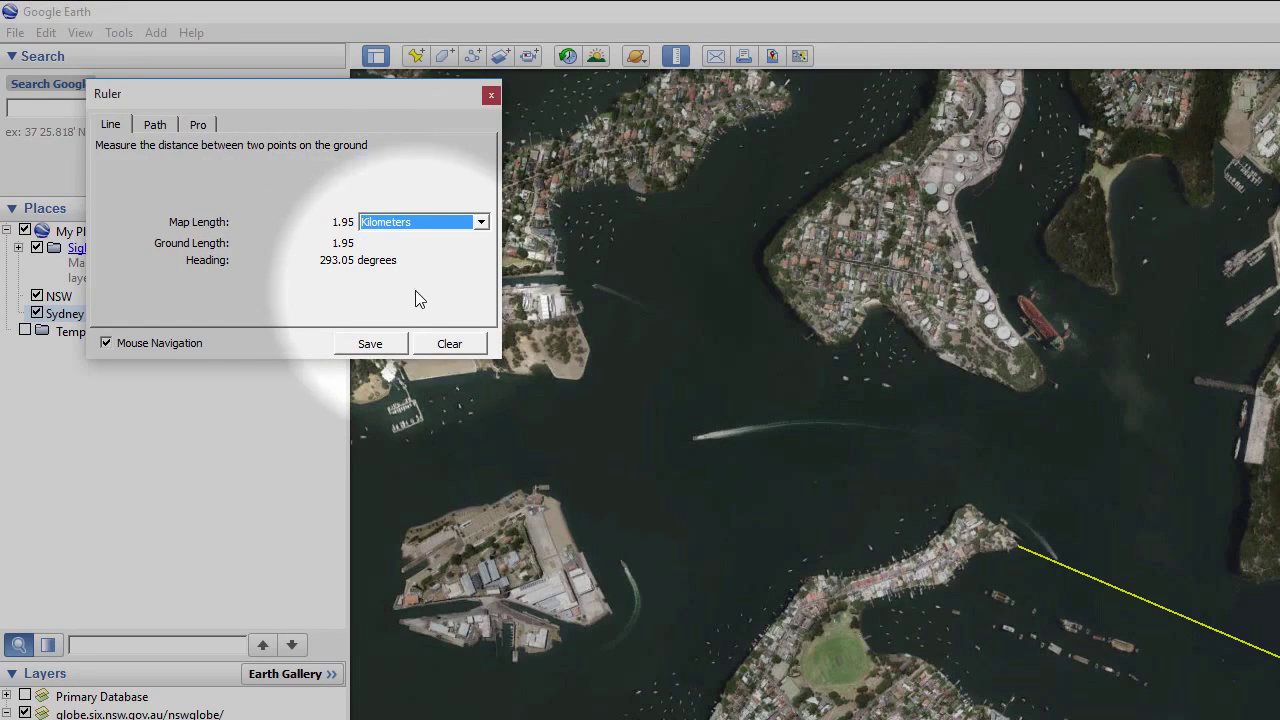
click(450, 344)
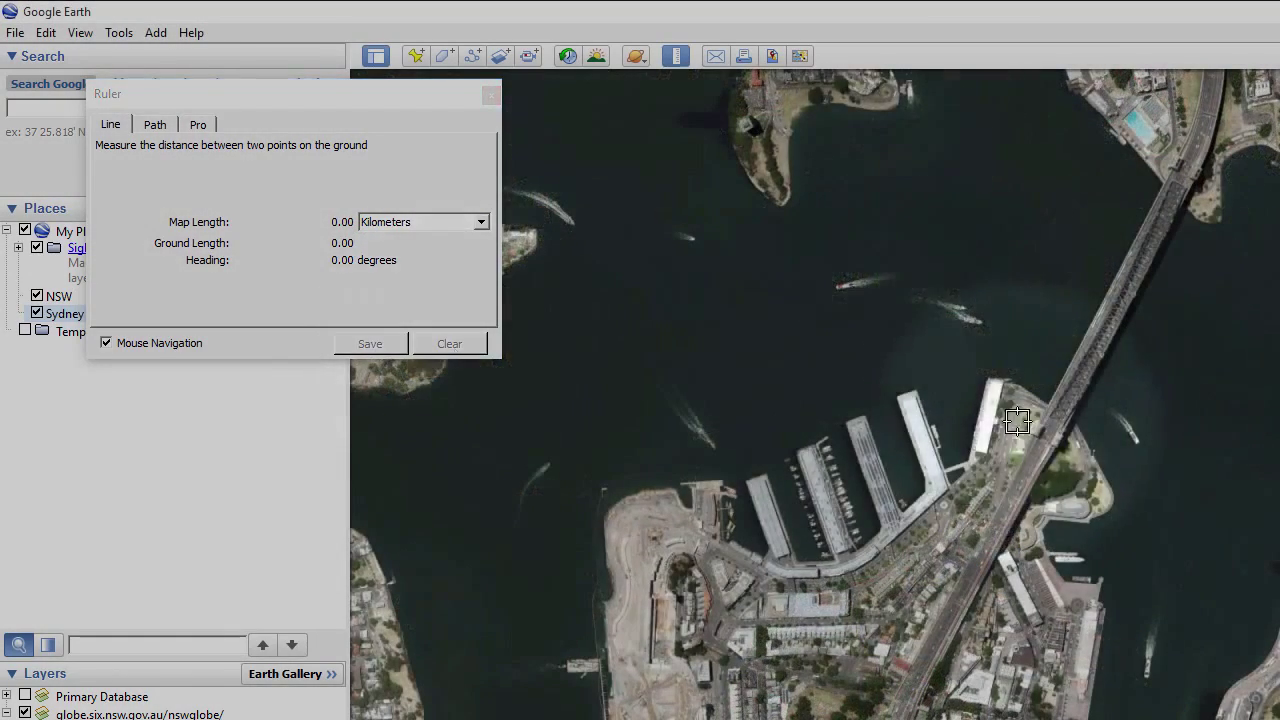
click(160, 132)
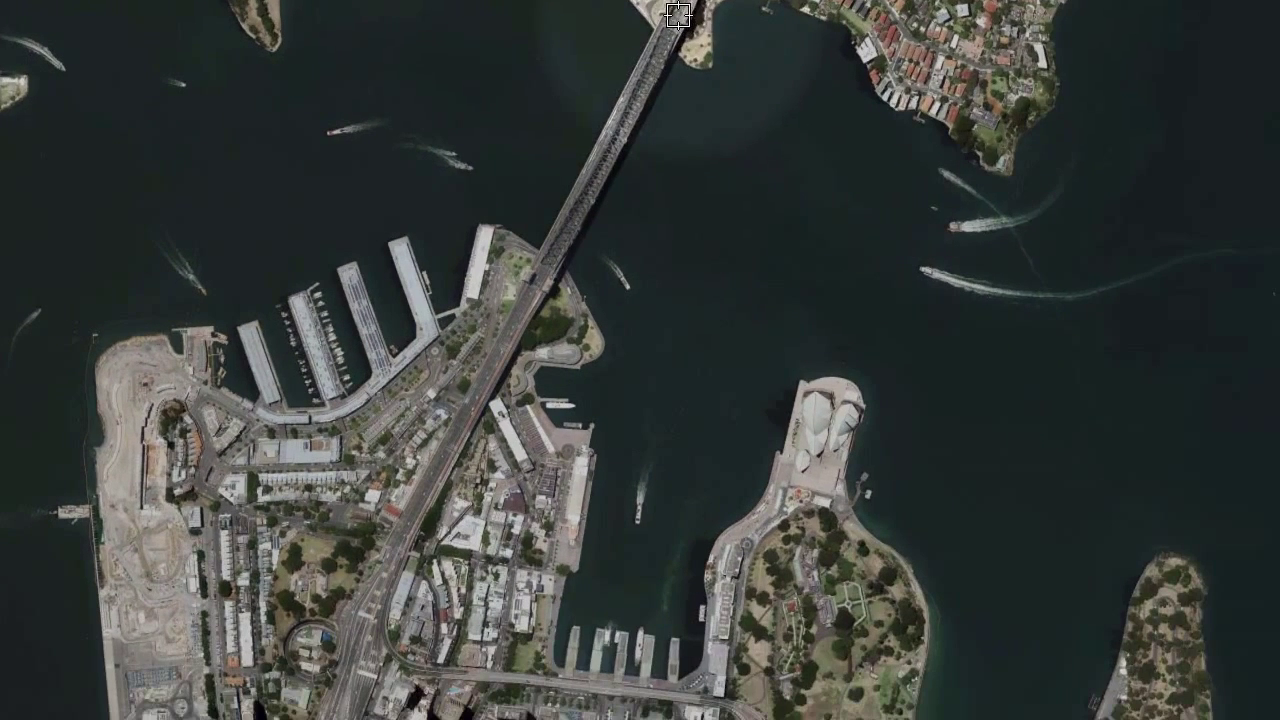
Step: Place points across the Harbour Bridge and east along the waterfront road, totalling 1.92 km
click(679, 16)
click(635, 102)
click(589, 200)
click(541, 276)
click(508, 348)
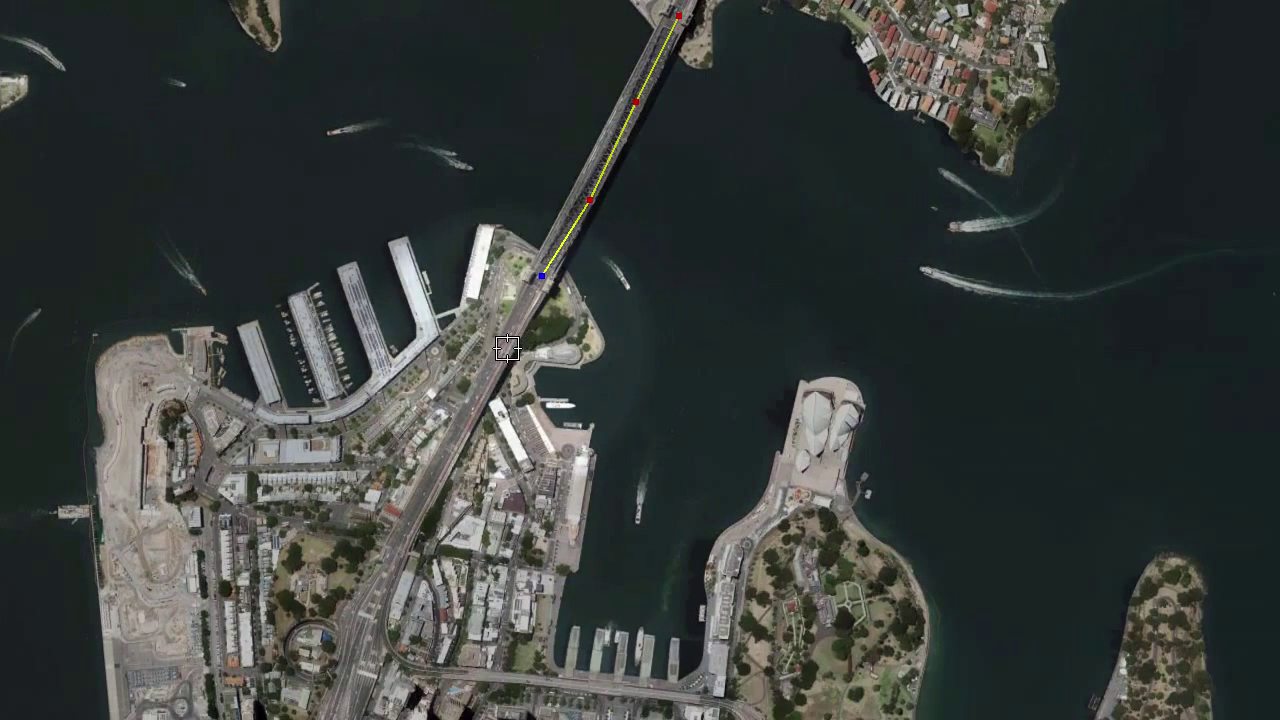
click(455, 442)
click(409, 543)
click(387, 627)
click(397, 658)
click(451, 676)
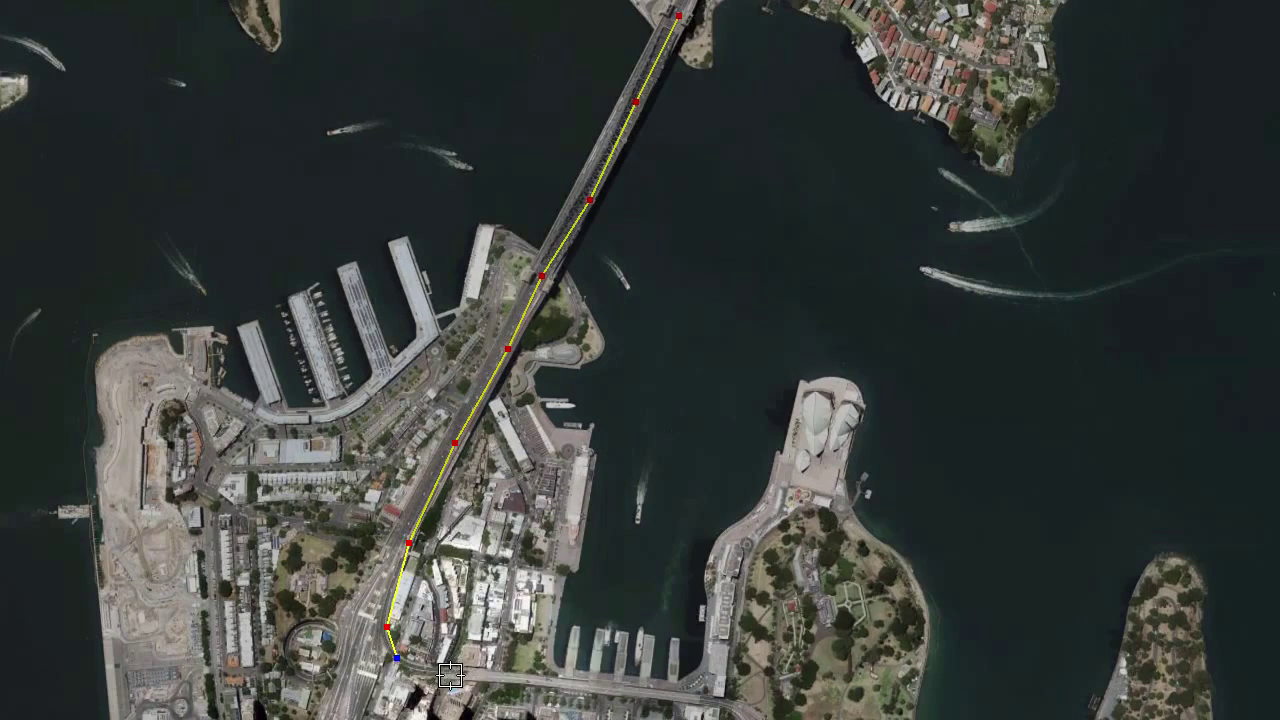
click(555, 679)
click(659, 692)
click(712, 697)
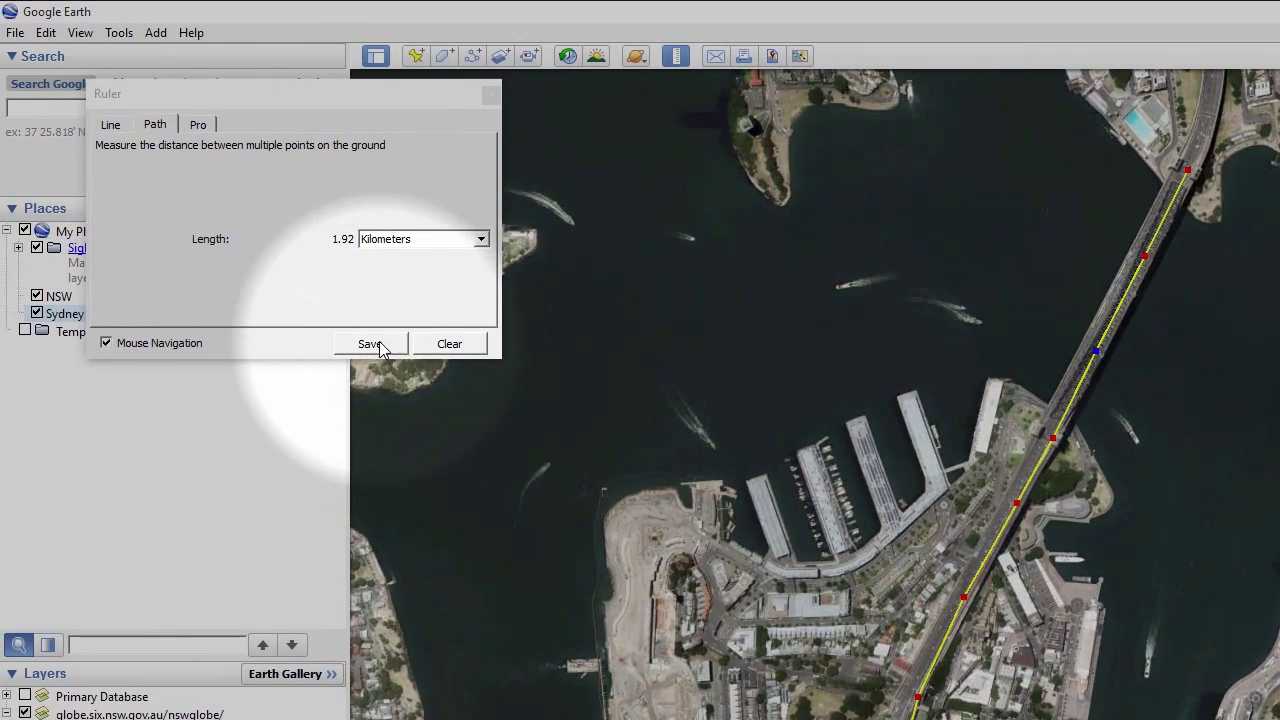
Step: Save the path as 'Sydney Harbour Bridge' with a green line of width 5
click(376, 346)
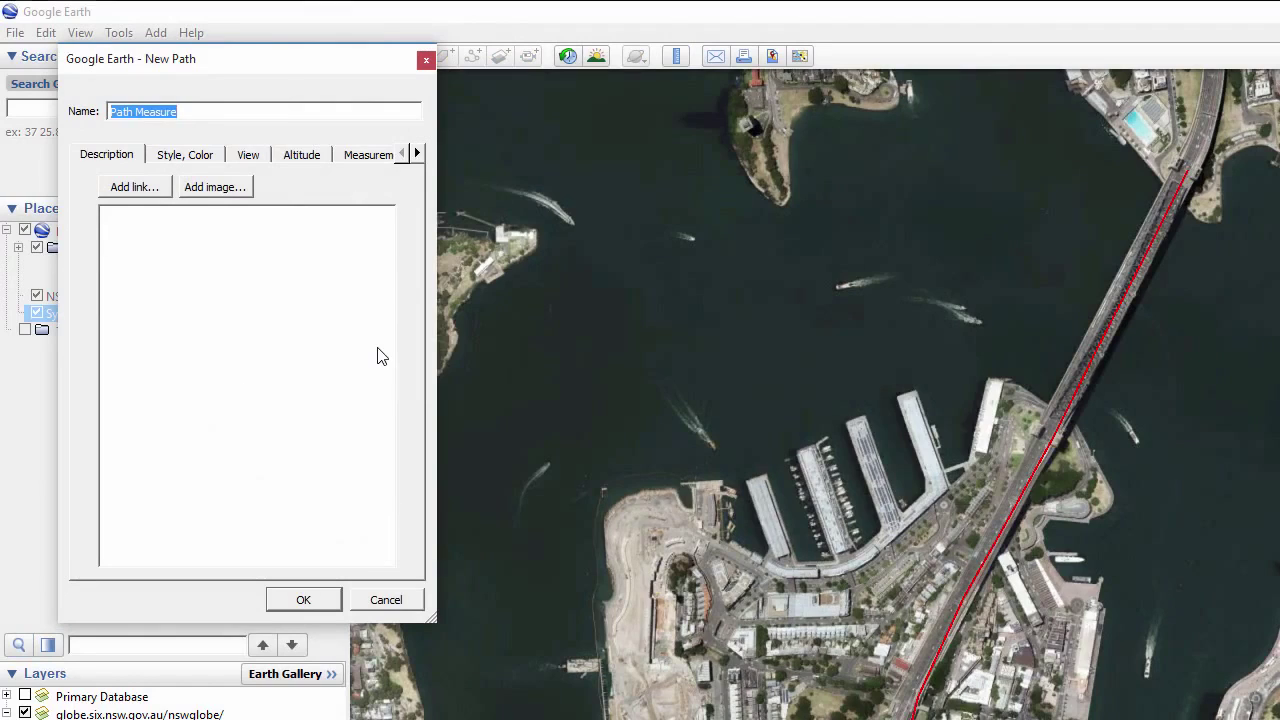
text(Sydney Harbour Bridg)
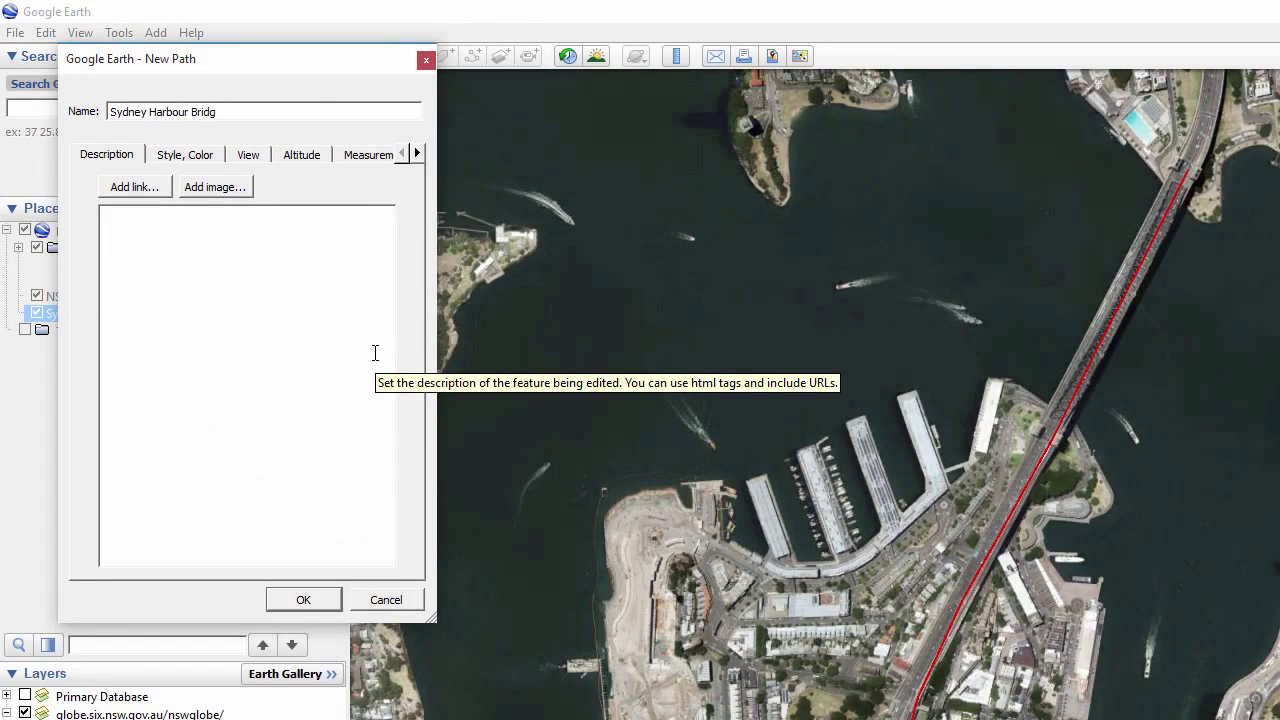
text(e)
click(185, 154)
click(158, 219)
click(195, 226)
click(318, 514)
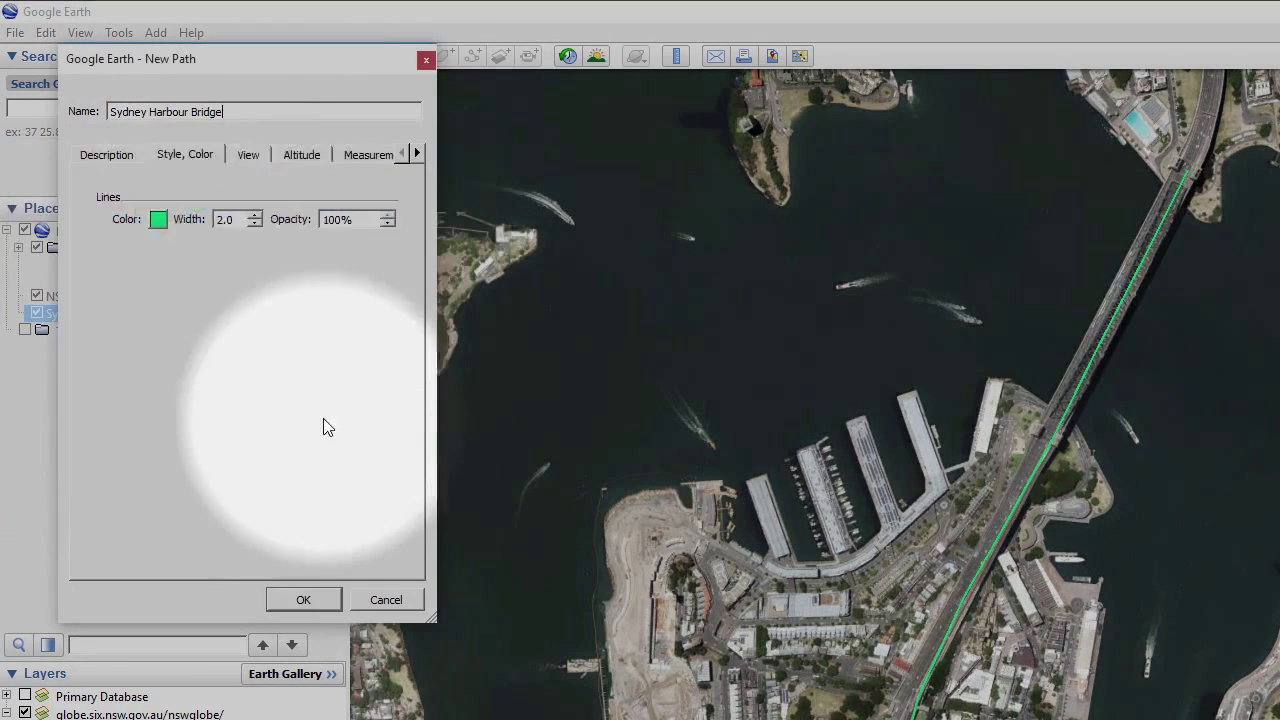
double_click(228, 219)
text(5)
click(303, 600)
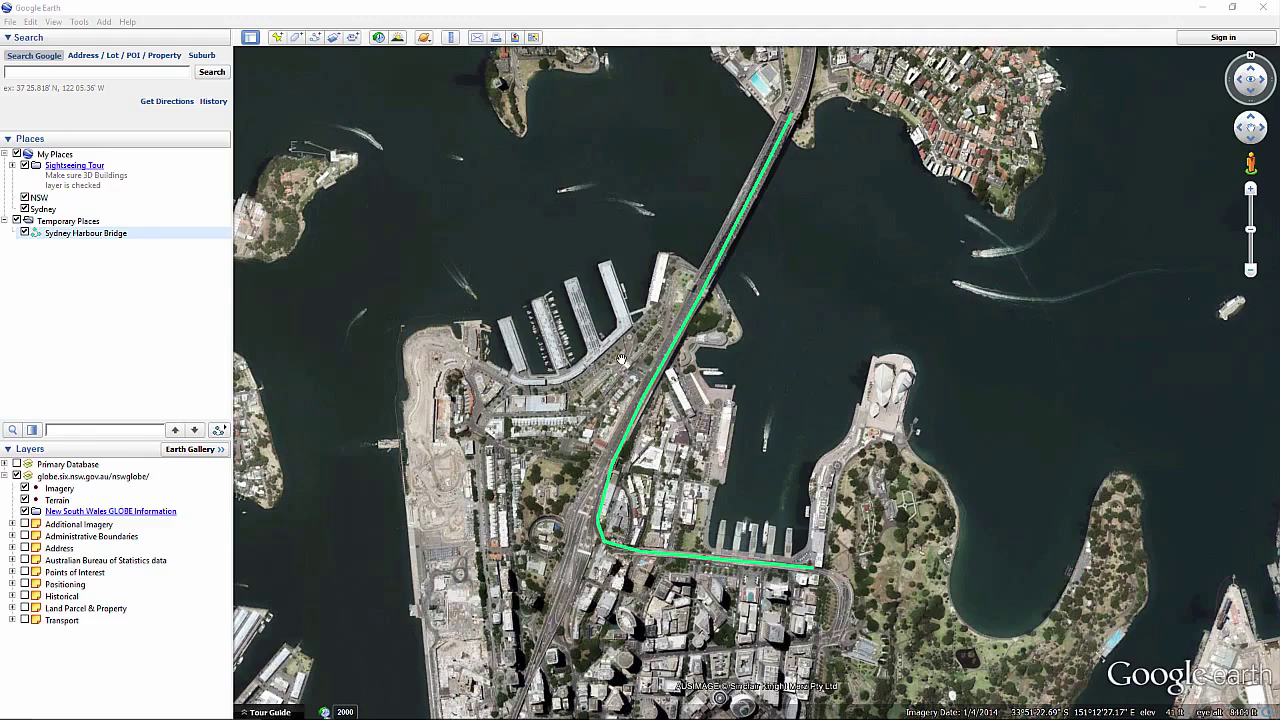
click(97, 236)
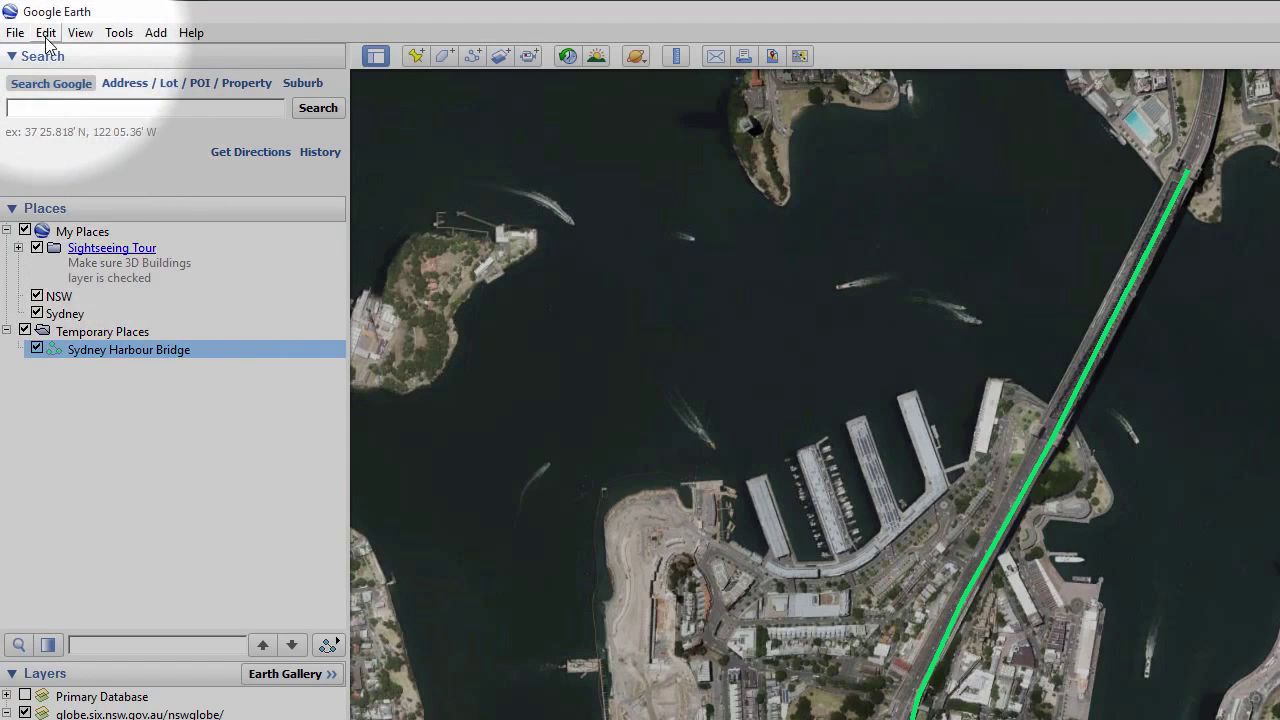
Step: Show the bridge path's elevation profile and measure a roughly 0.88 mi stretch on it
click(47, 34)
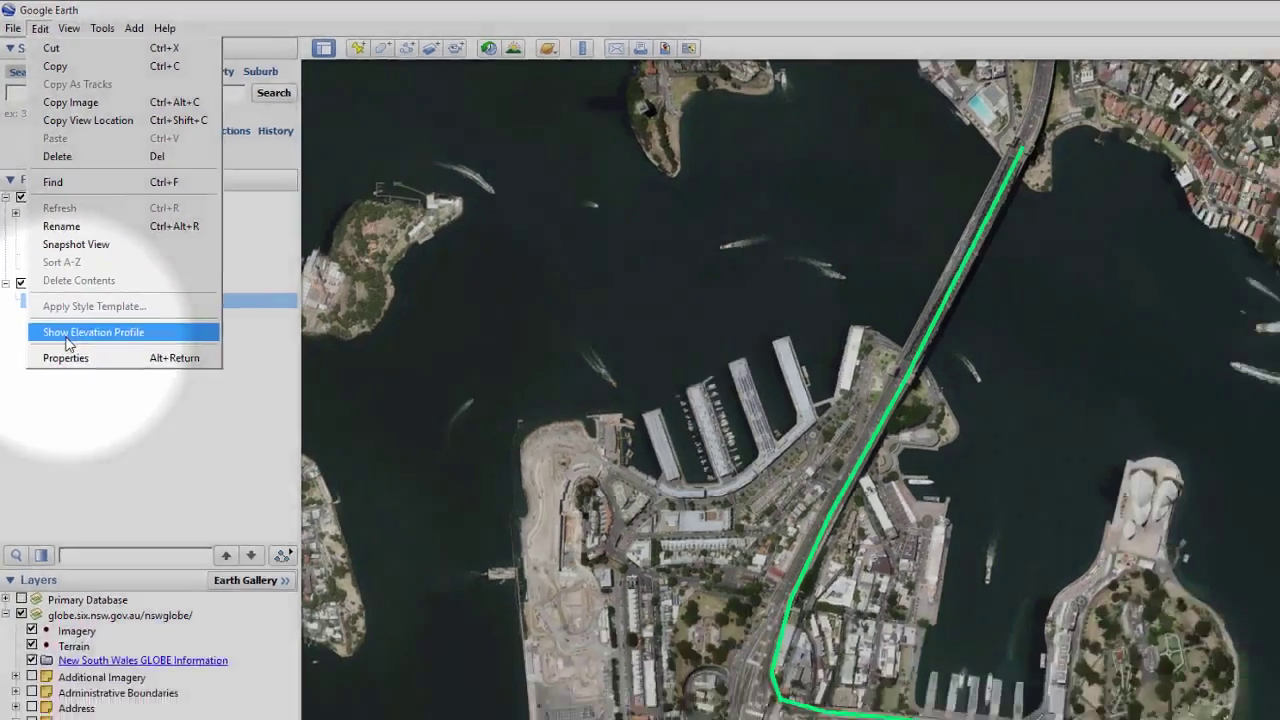
click(108, 385)
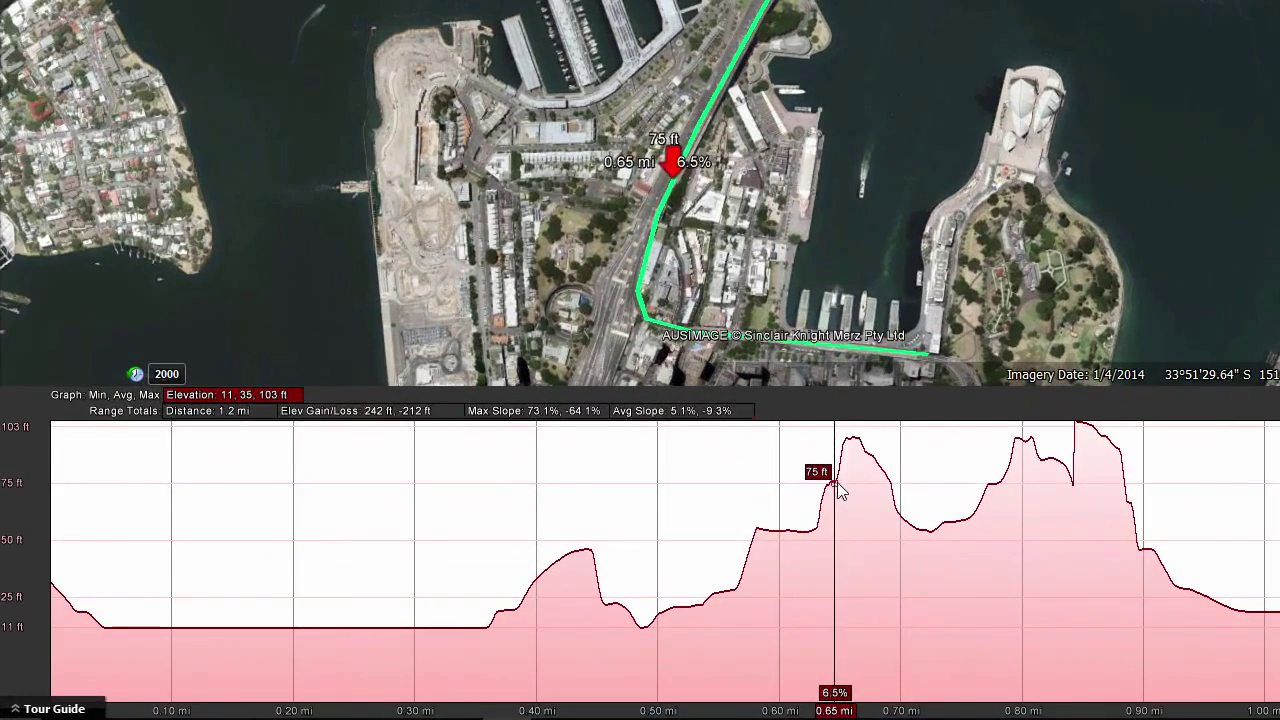
drag(790, 567, 954, 567)
drag(1080, 490, 1118, 492)
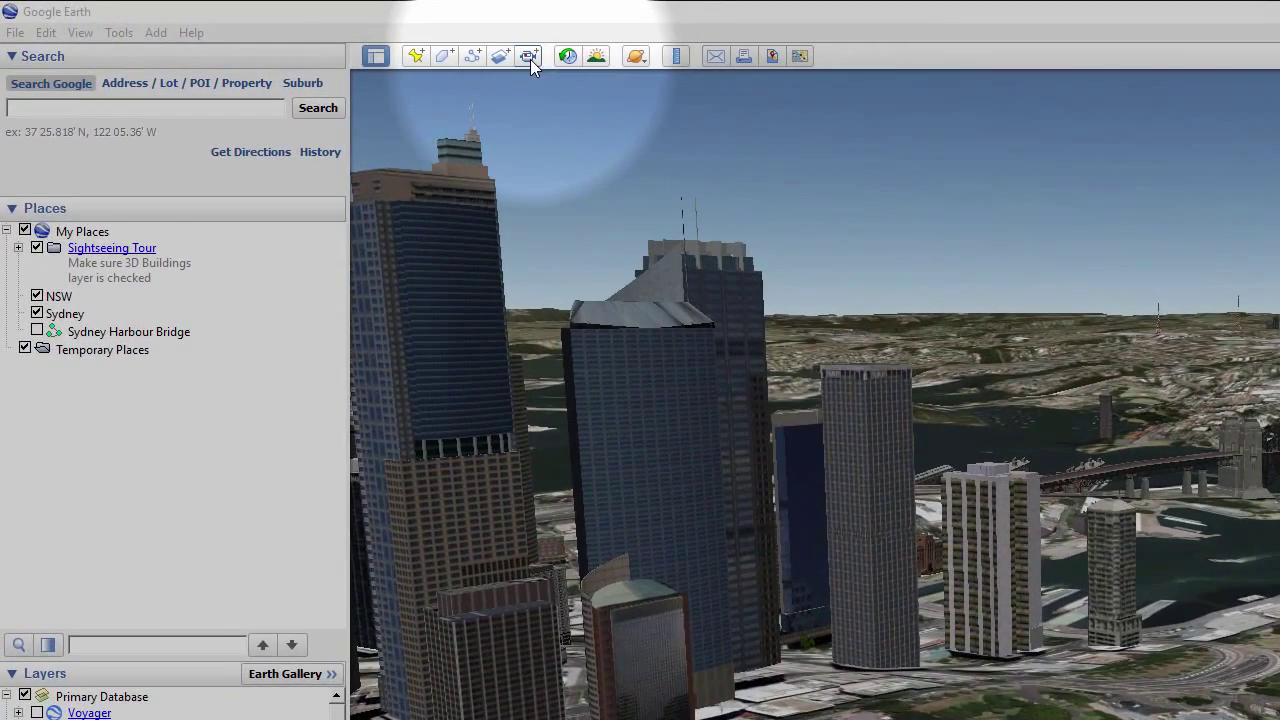
Step: Record a tour zooming and tilting over the CBD towers, then flying west to Darling Harbour
click(529, 56)
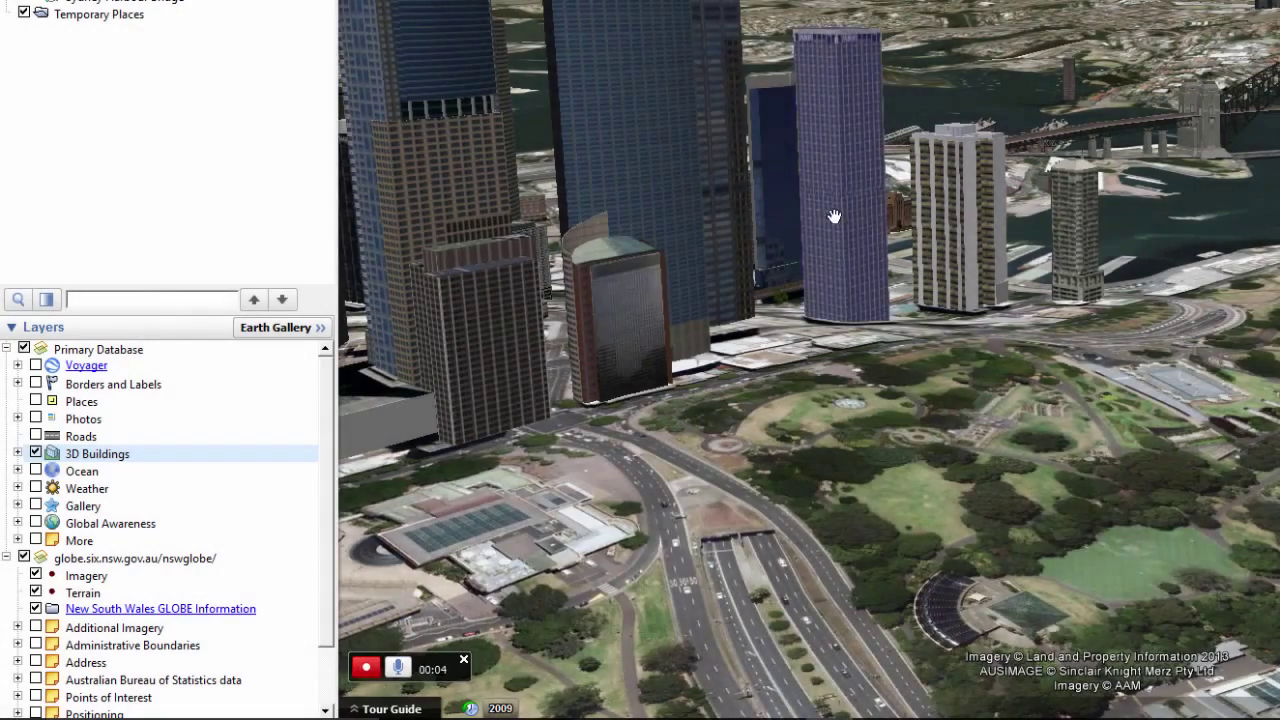
right_drag(833, 192, 842, 128)
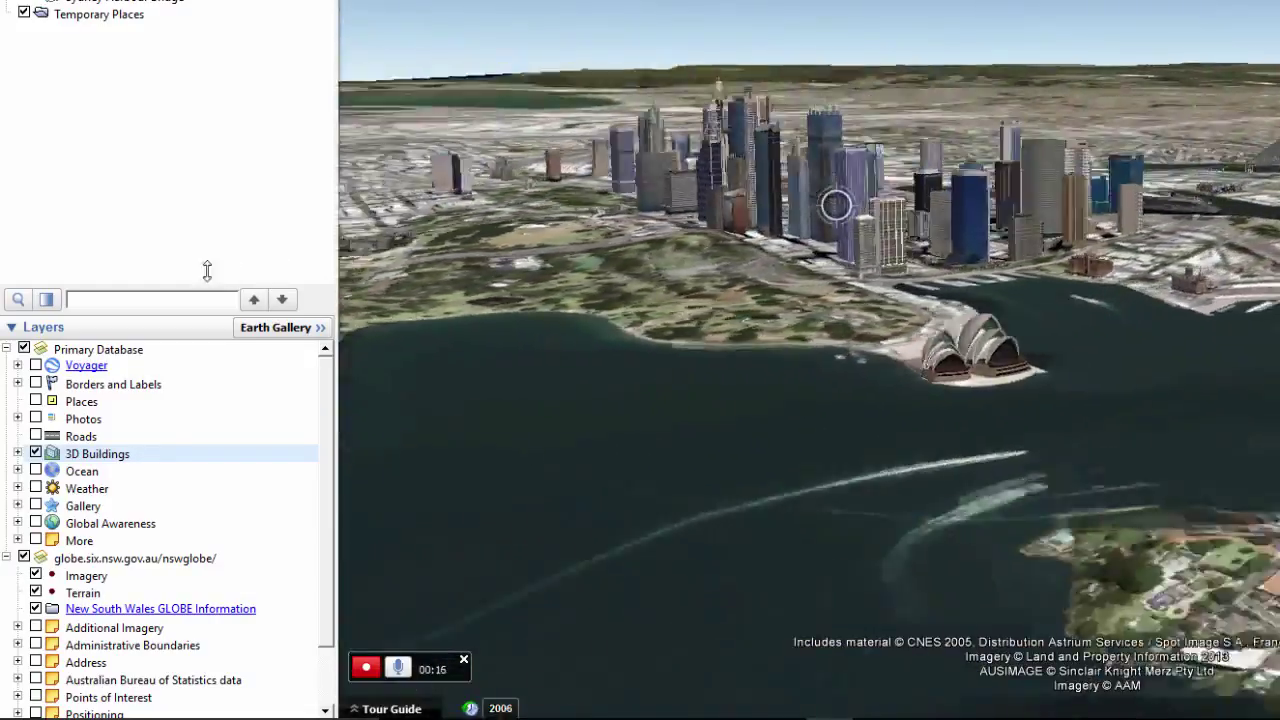
right_drag(836, 207, 763, 158)
right_drag(763, 158, 905, 150)
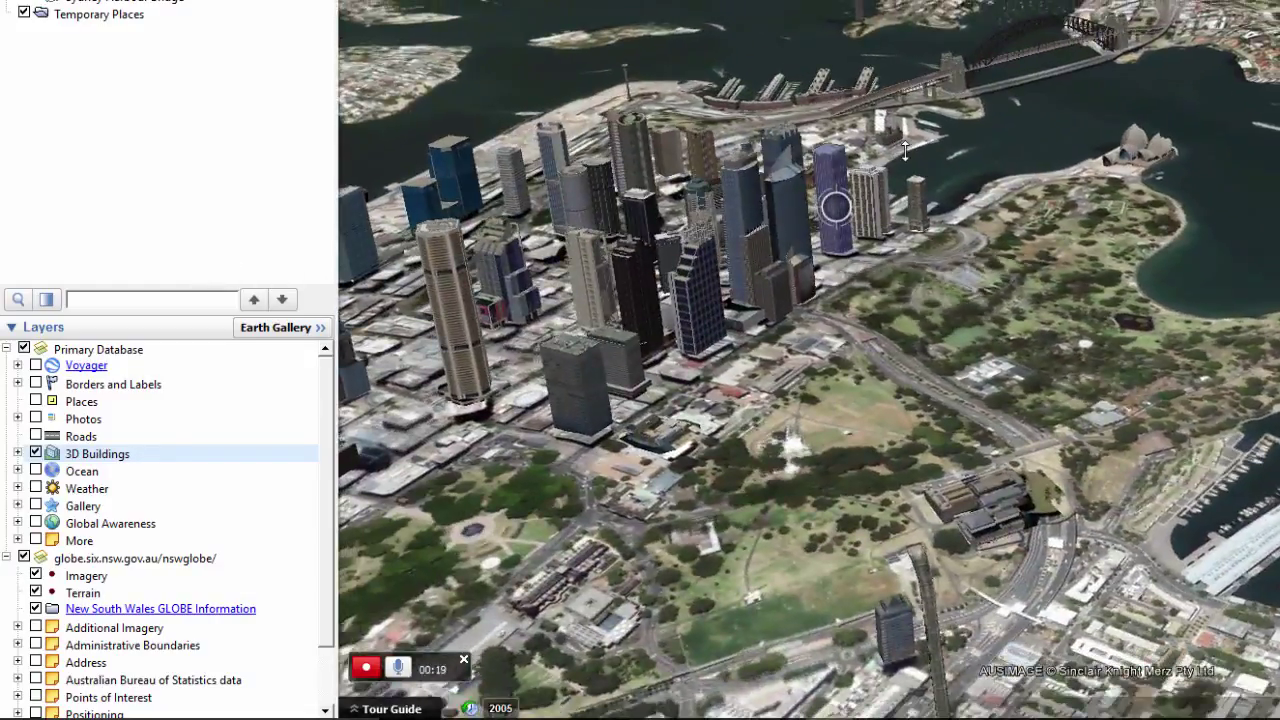
drag(1013, 206, 1251, 449)
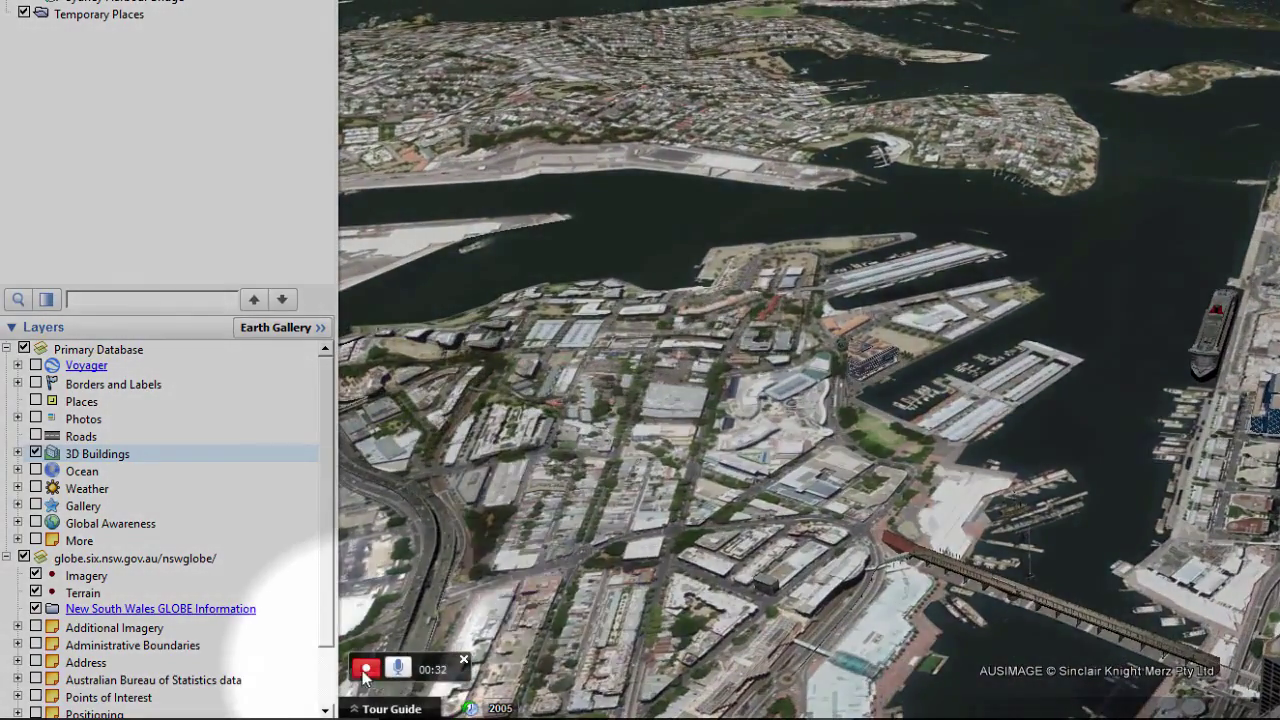
click(366, 668)
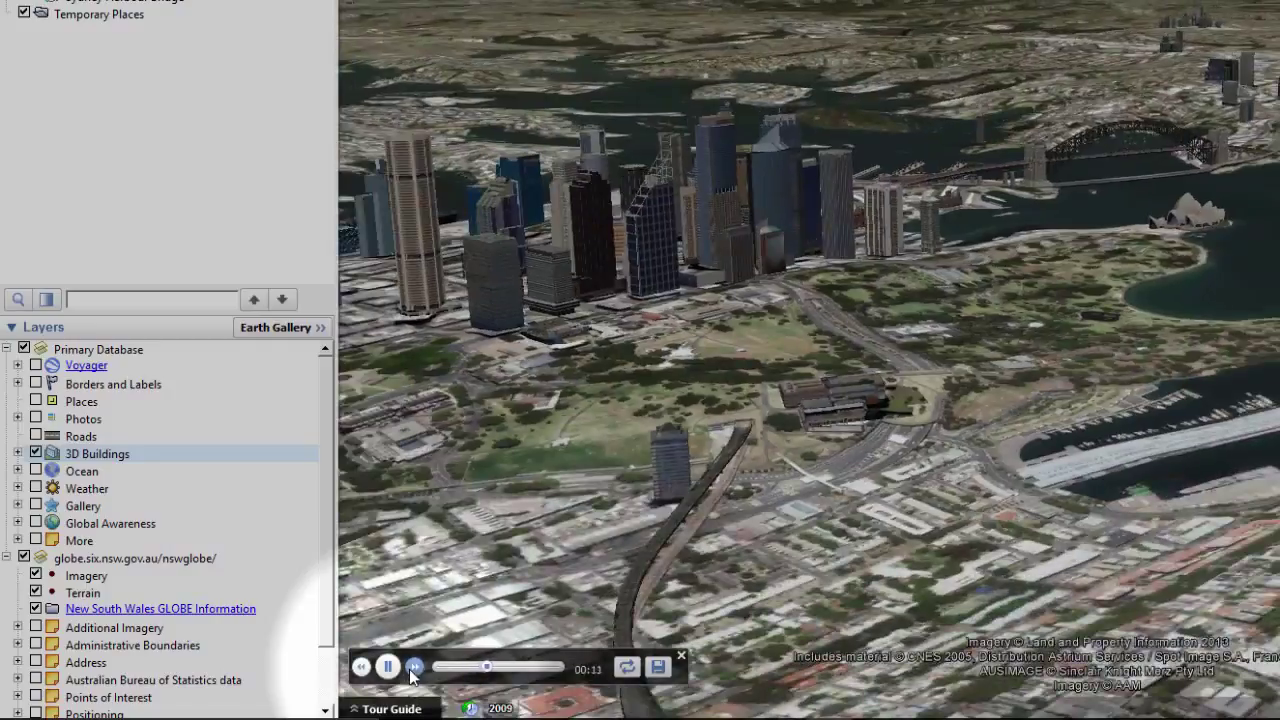
Step: Review the playback, save it as Untitled Tour, close the player, and fly back to Sydney
click(413, 667)
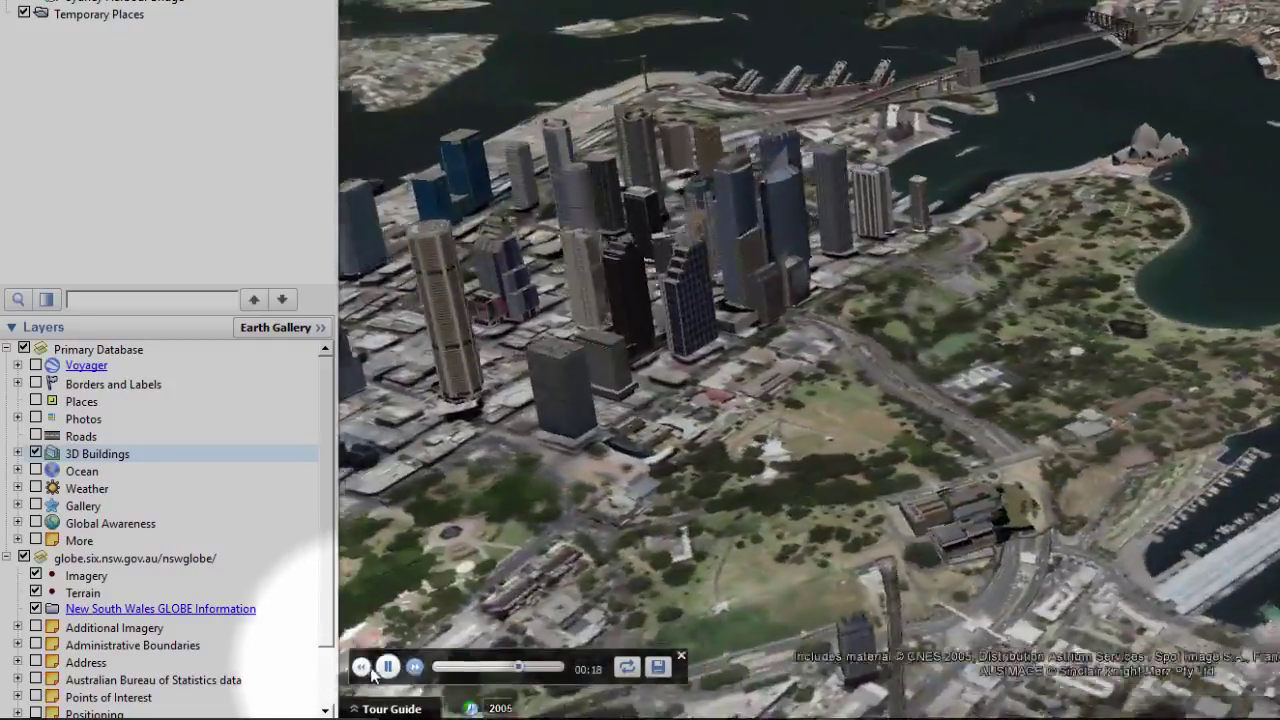
click(366, 668)
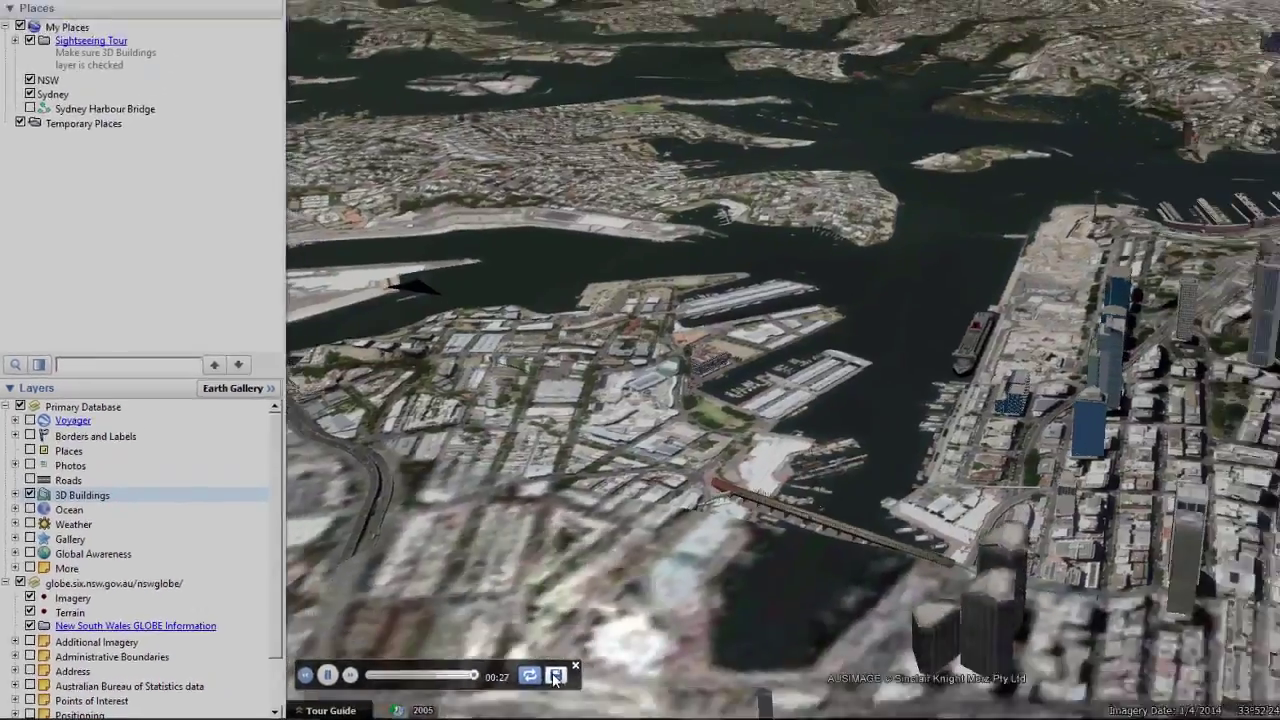
click(657, 667)
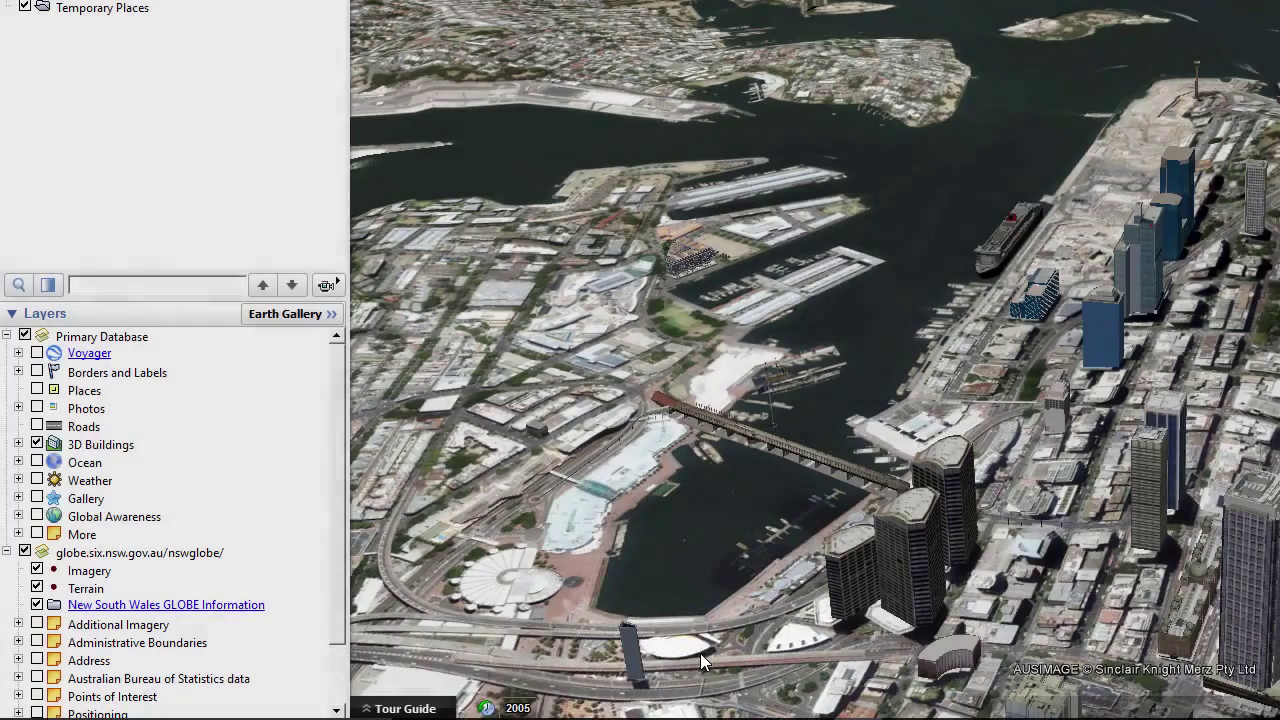
click(704, 654)
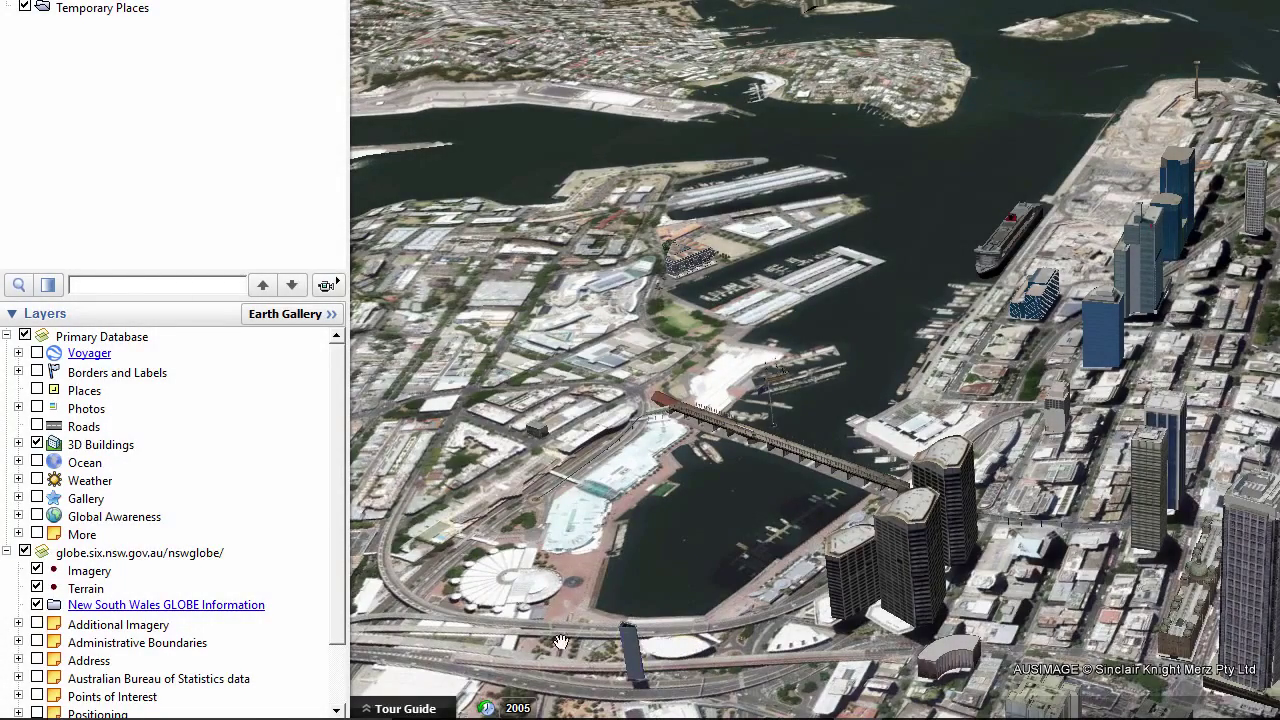
double_click(45, 209)
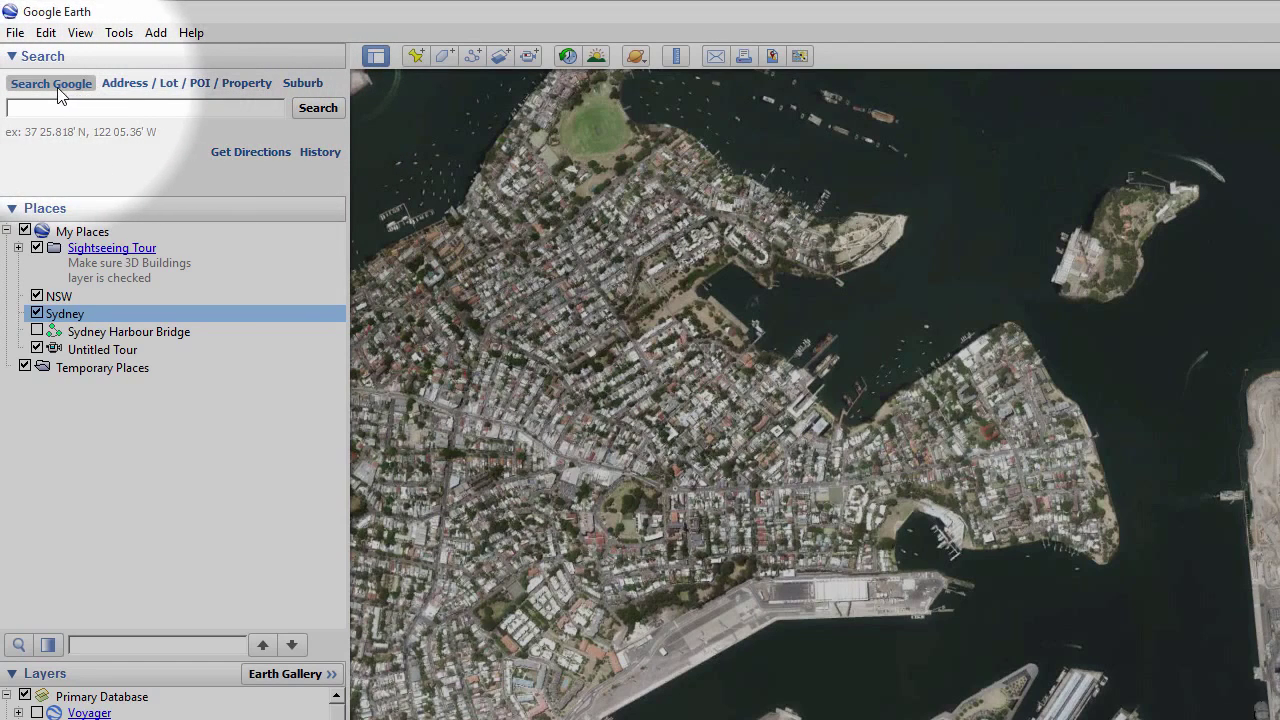
Step: Search for 'byron bay golf course' in the Address/POI tab
click(180, 85)
text(byron bay golf course)
key(Return)
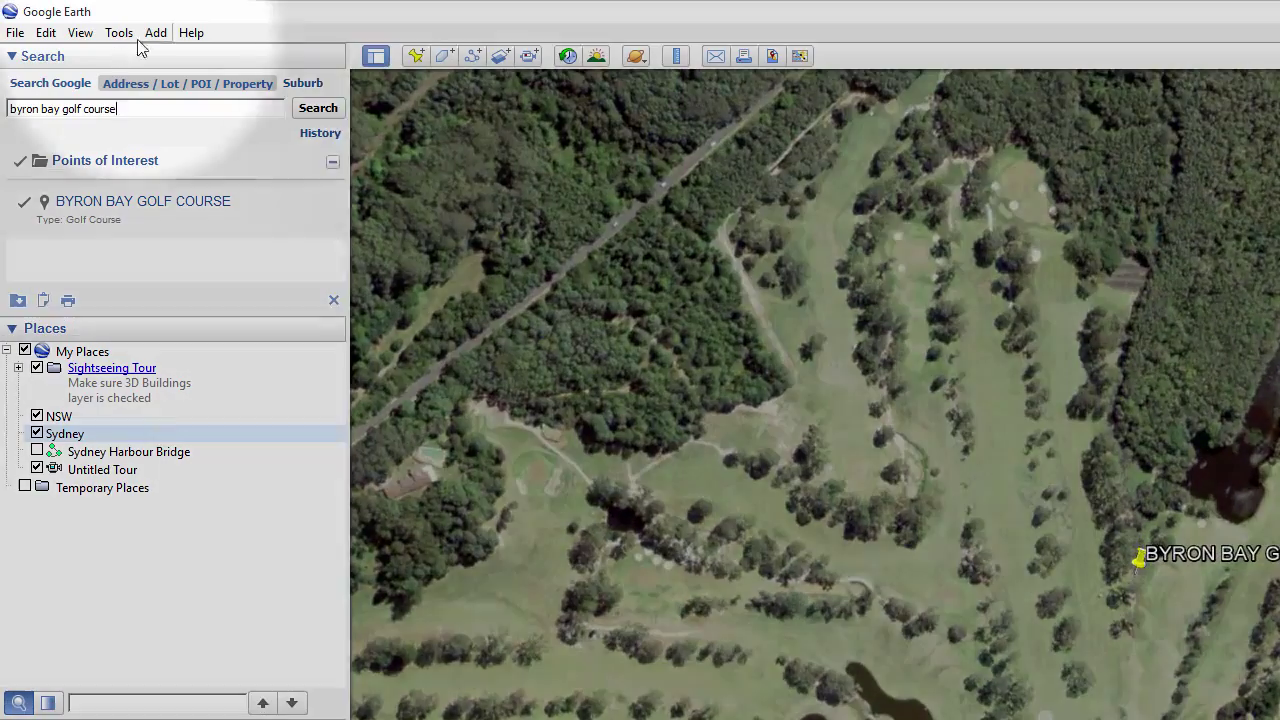
Step: Add a 'Byron Bay Golf Course' placemark with green label and icon colours
click(156, 33)
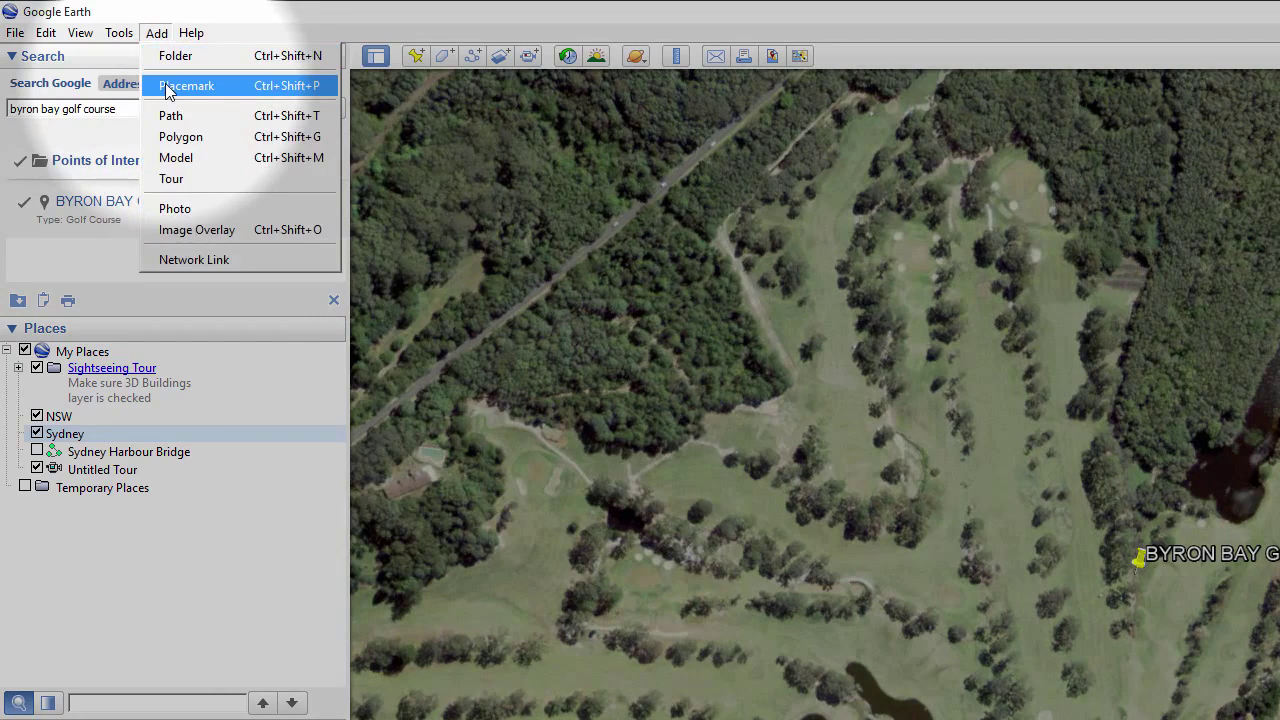
click(180, 86)
text(Byron Bay Golf Course)
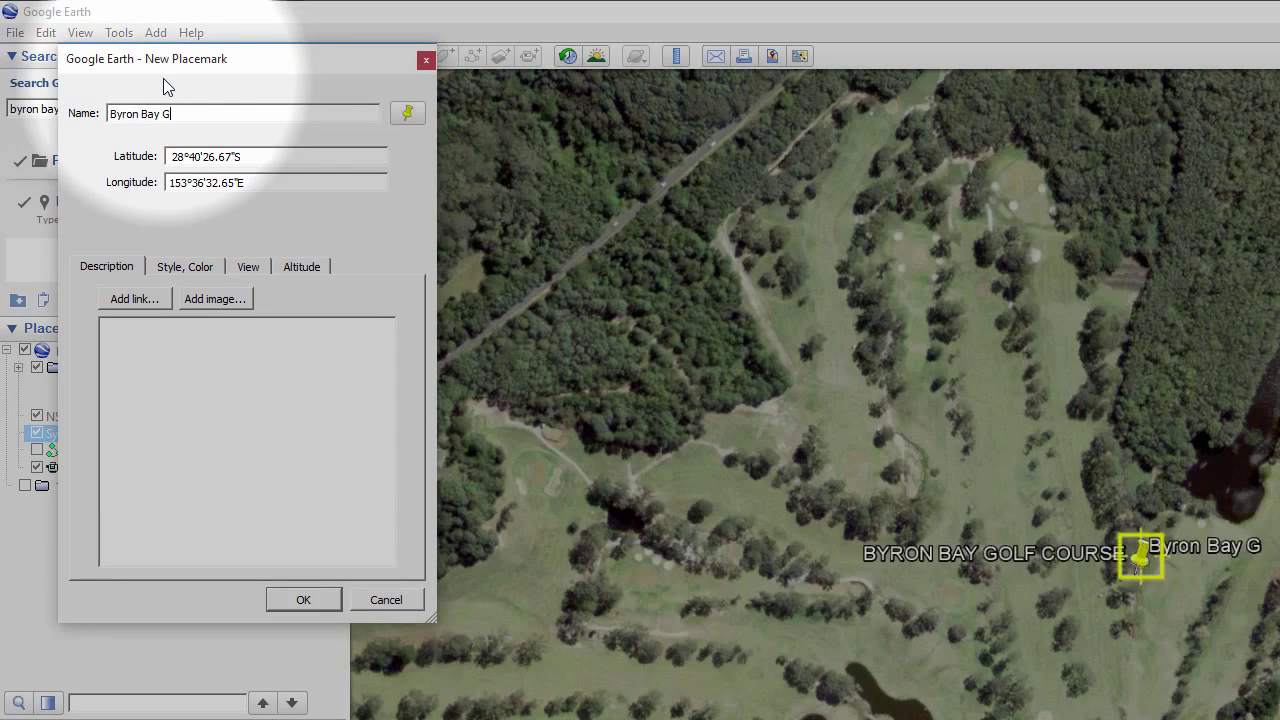
click(185, 266)
click(212, 331)
click(194, 225)
click(369, 513)
click(158, 400)
click(194, 225)
click(369, 513)
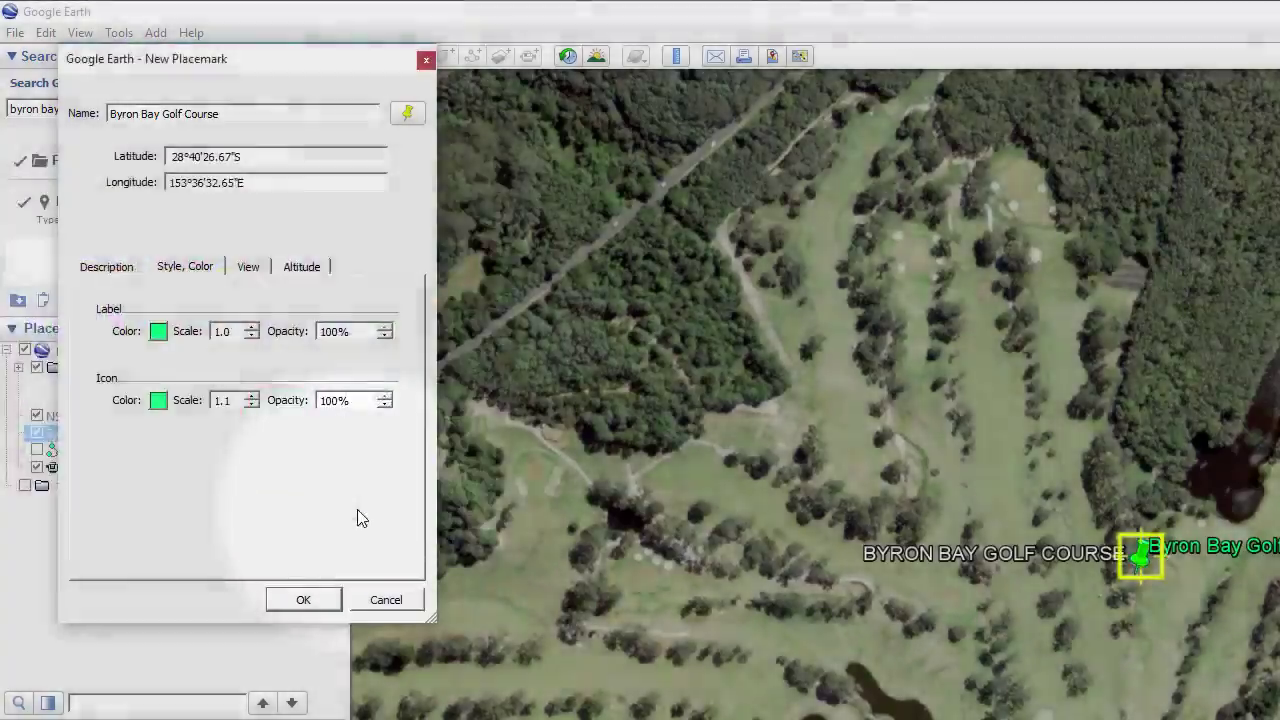
drag(760, 372, 755, 386)
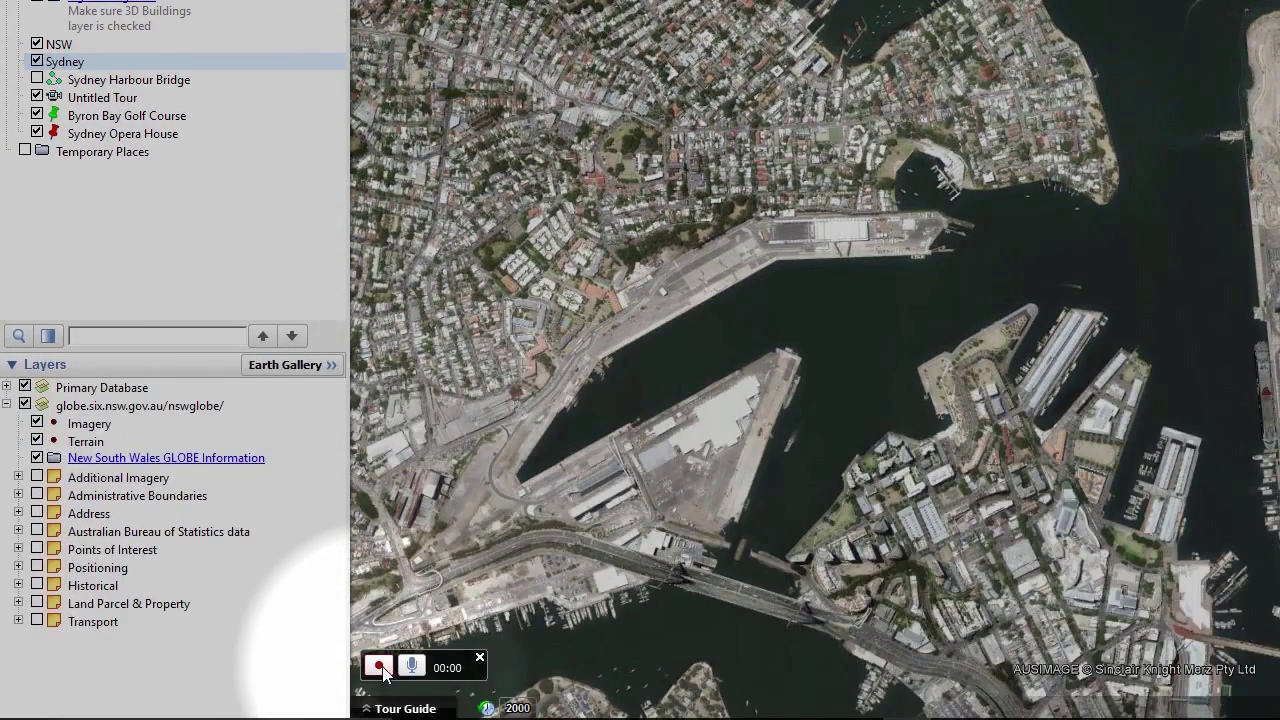
Step: Start the tour recorder, then fly from Byron Bay Golf Course to the Sydney Opera House placemark
click(382, 666)
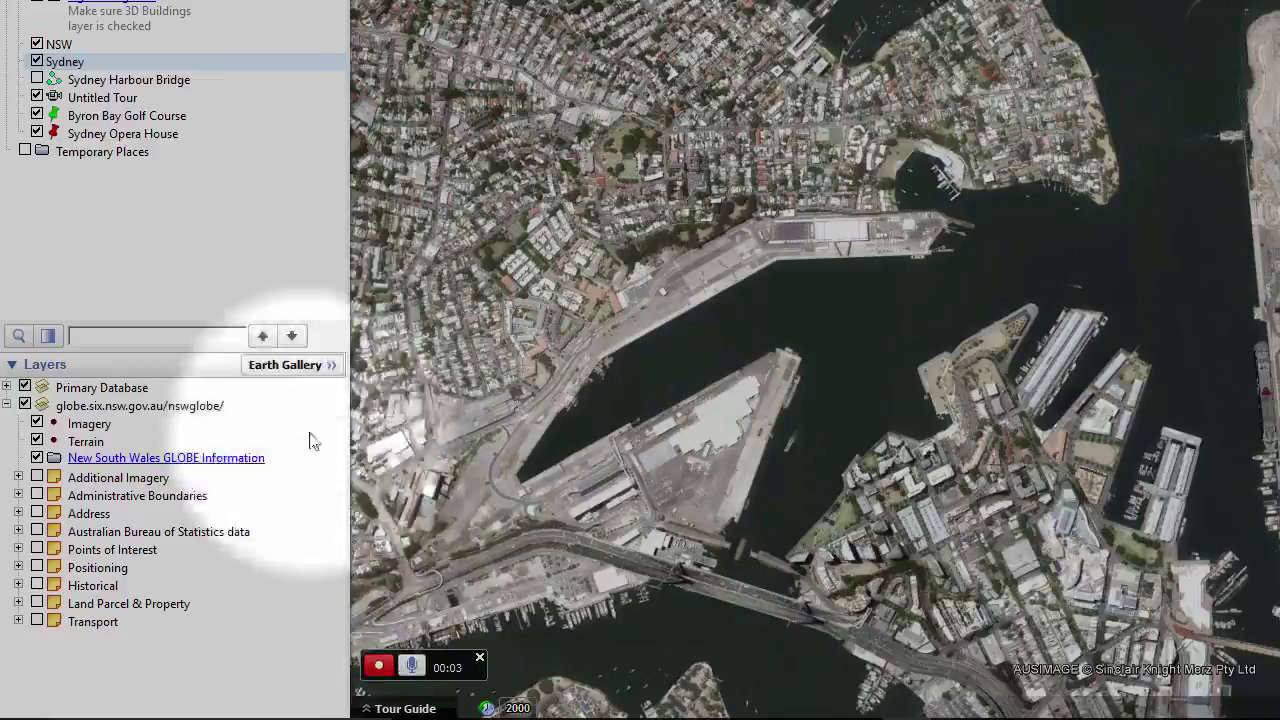
double_click(160, 117)
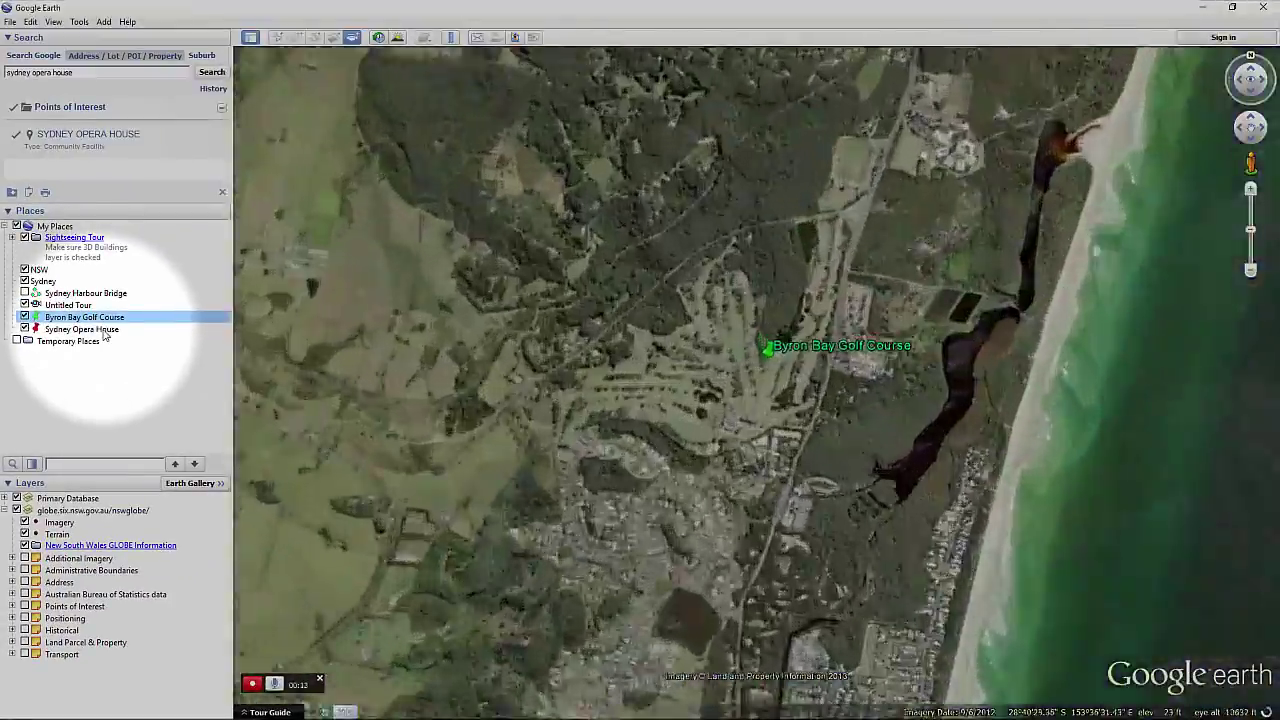
click(112, 298)
double_click(104, 332)
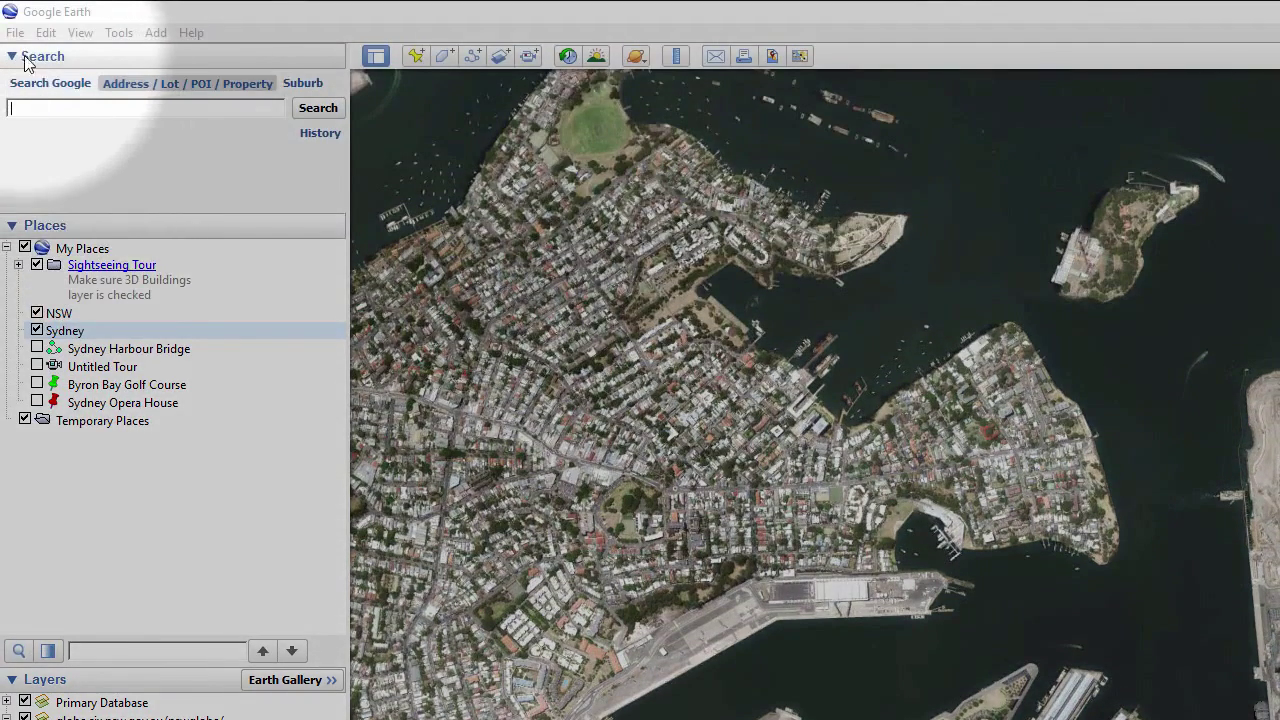
click(16, 33)
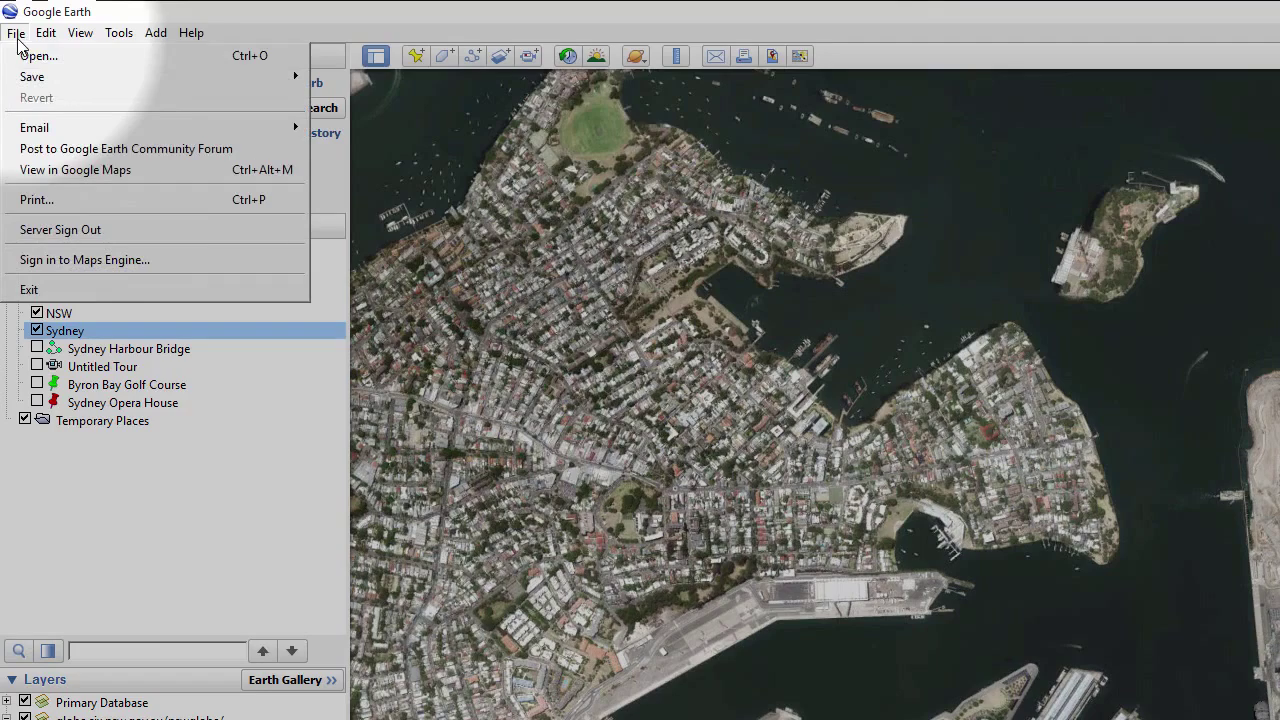
Step: Open the nswGlobe_lga_demo KML and fly to WOLLONGONG under LocalGovernmentArea to show its details
click(28, 56)
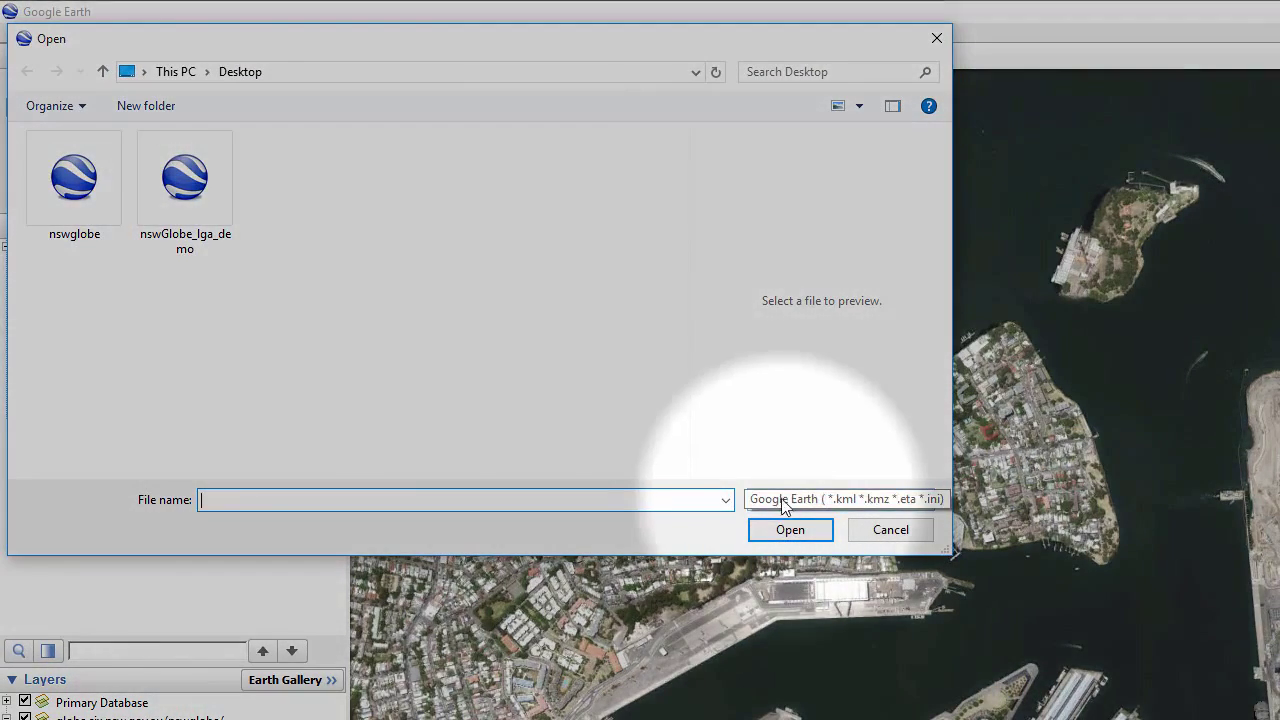
double_click(197, 240)
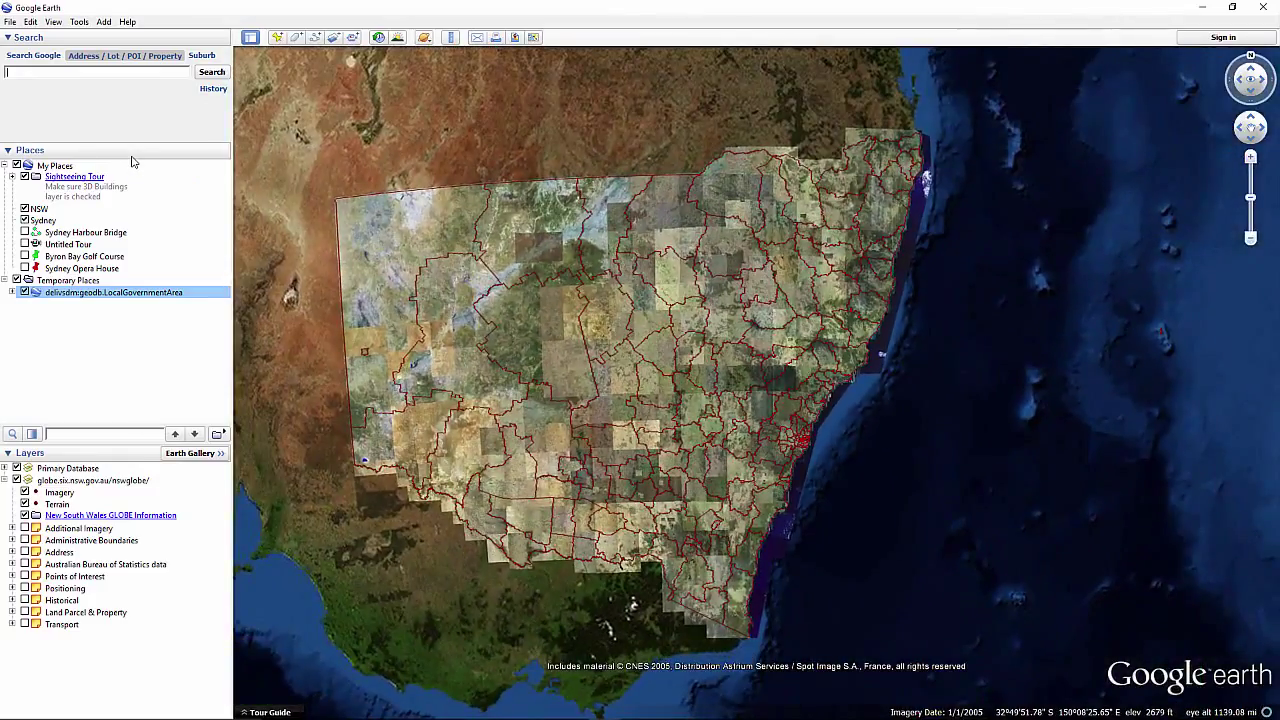
click(12, 292)
double_click(88, 340)
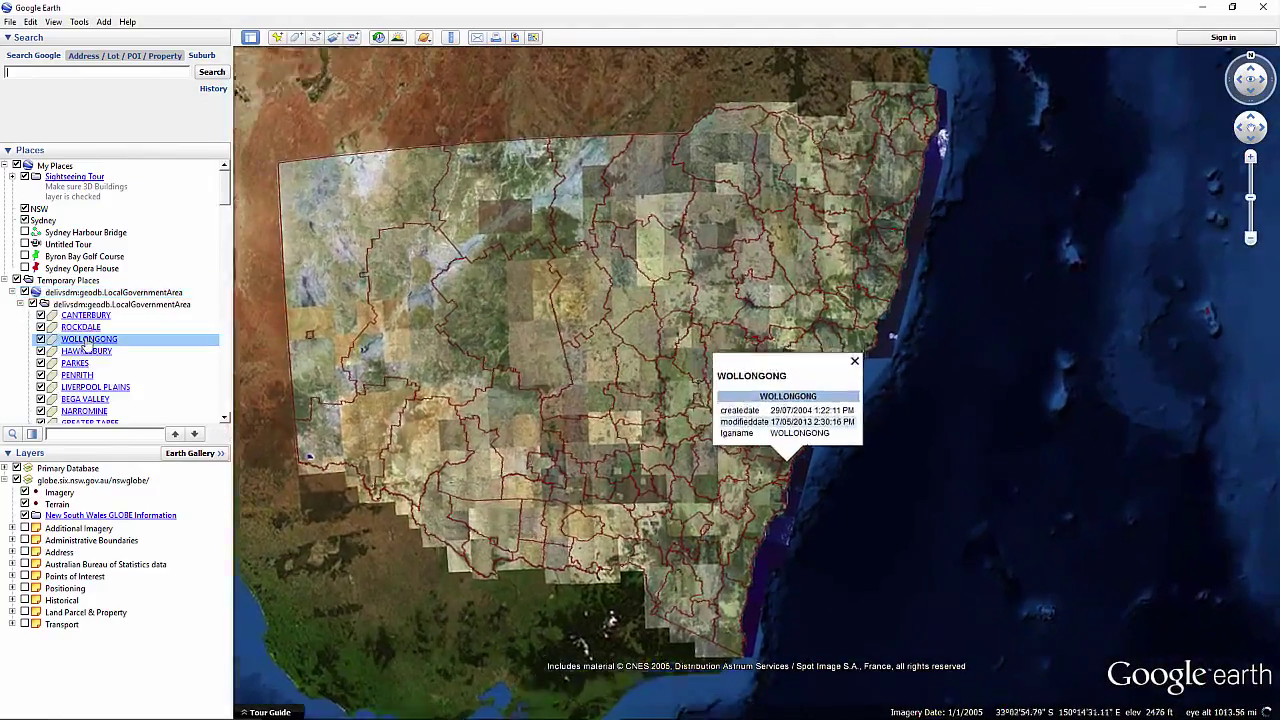